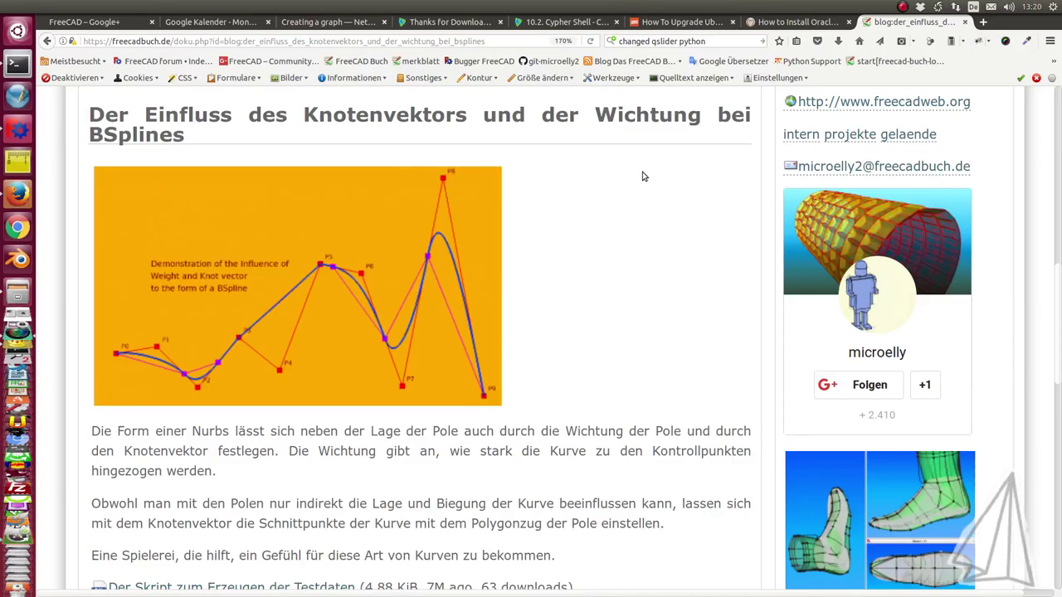
# - Switch to FreeCAD and open the Start sketch in Sketcher to show its weight circles
pyautogui.click(15, 134)
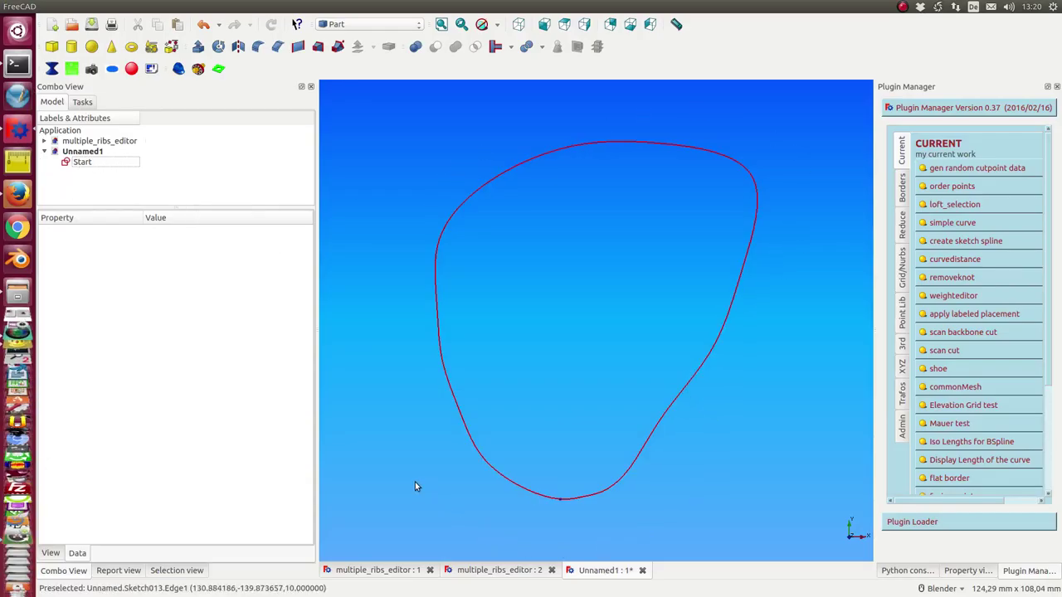
pyautogui.doubleClick(82, 162)
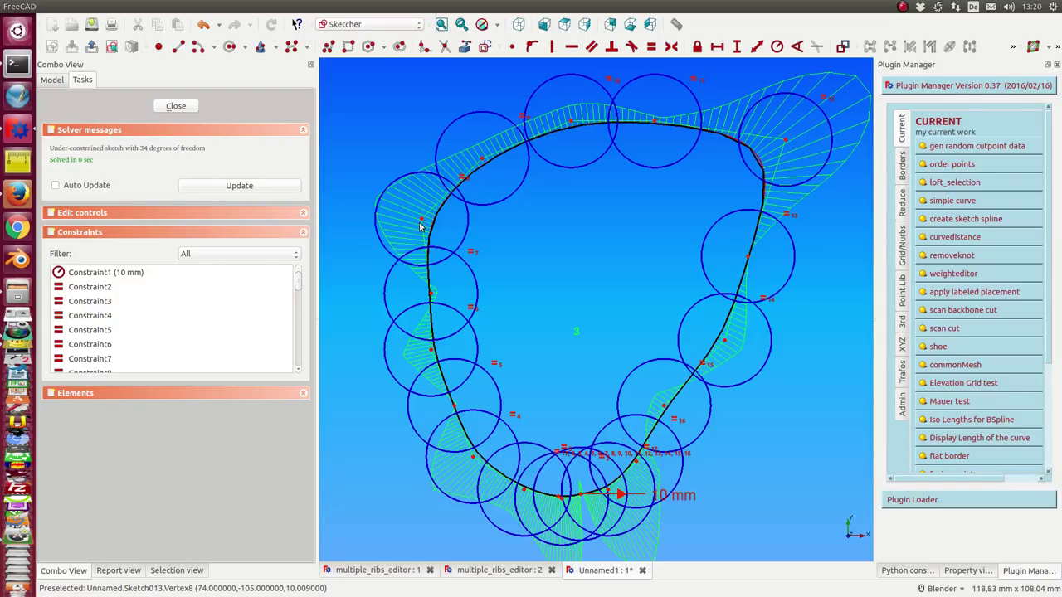
# - Delete equality Constraint6, enlarge the left weight circle to bulge the curve, and close the sketch
pyautogui.click(469, 312)
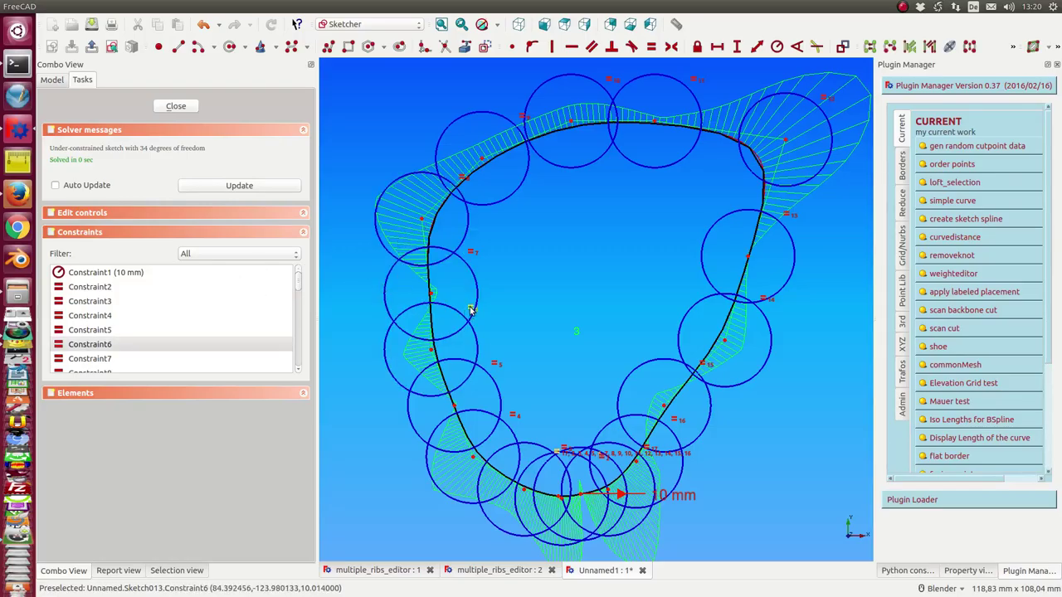
pyautogui.press('Delete')
pyautogui.moveTo(476, 309); pyautogui.dragTo(495, 308)
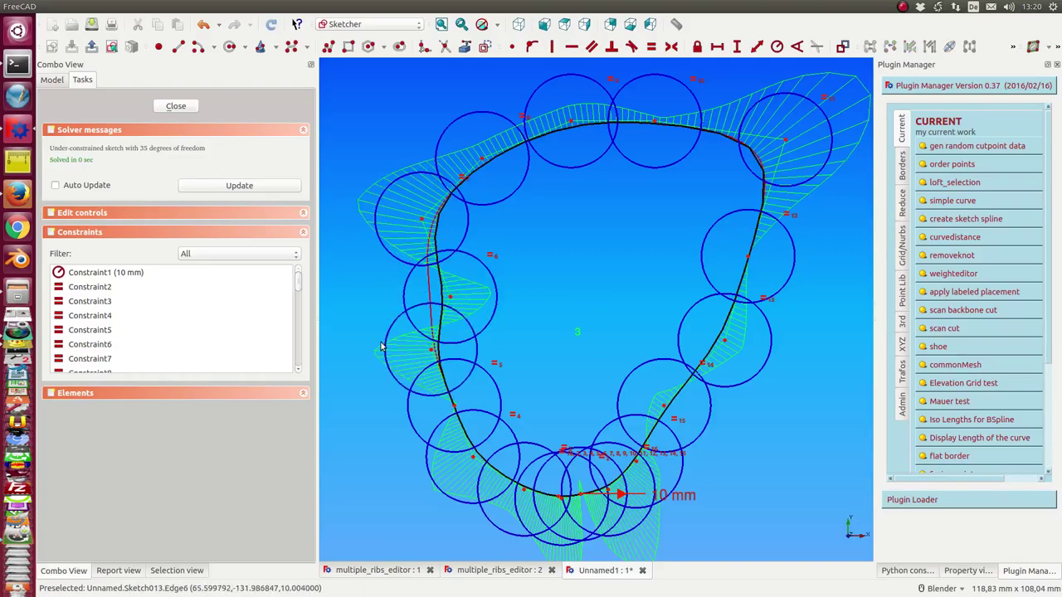
pyautogui.moveTo(384, 336); pyautogui.dragTo(371, 324)
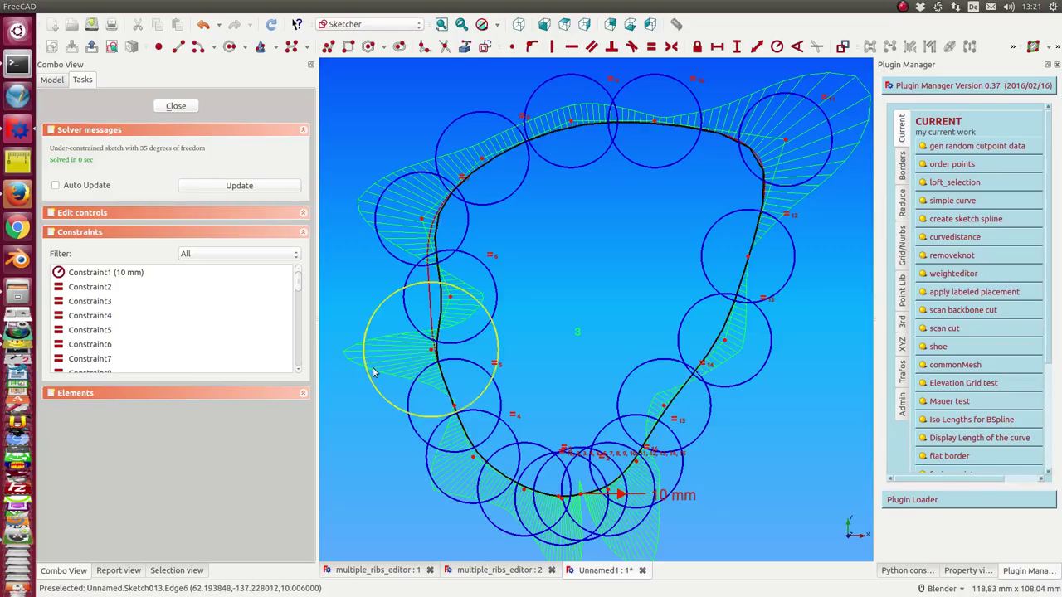
pyautogui.click(175, 108)
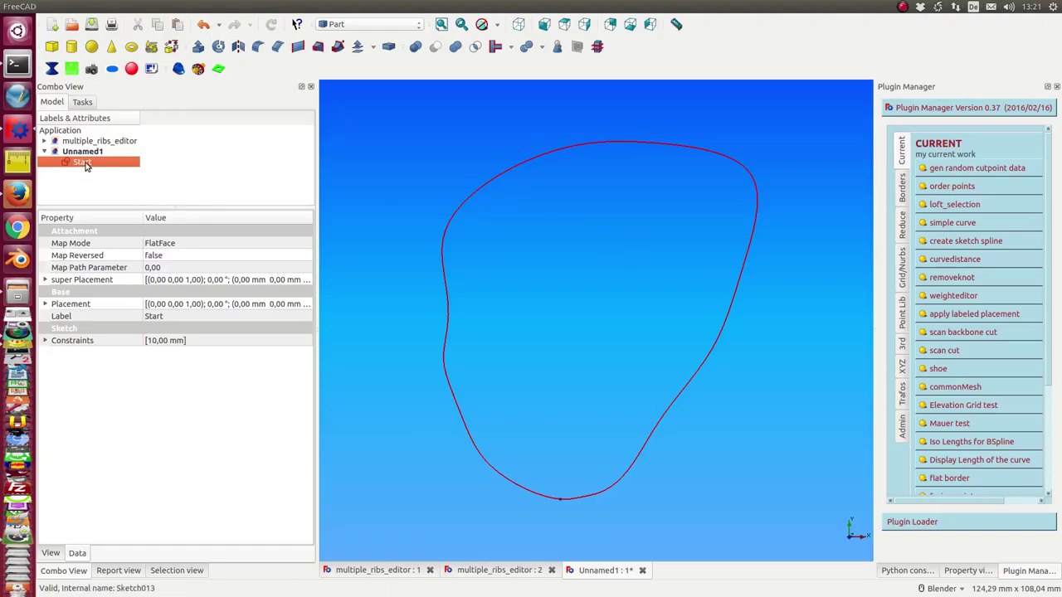
# - Generate Start Sketch with the 'create sketch spline' plugin and open it for editing
pyautogui.click(946, 242)
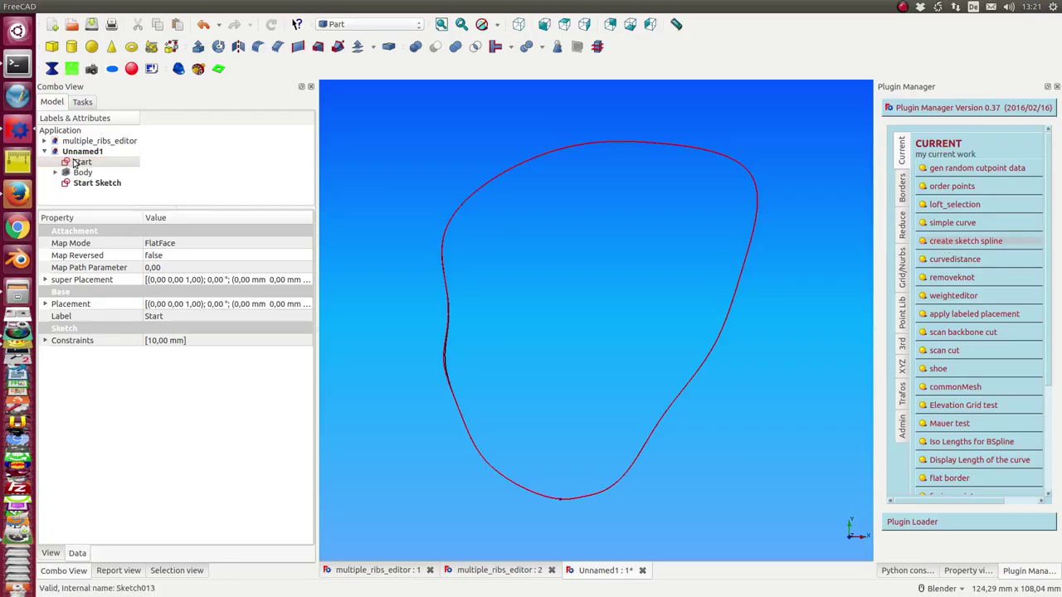
pyautogui.click(96, 184)
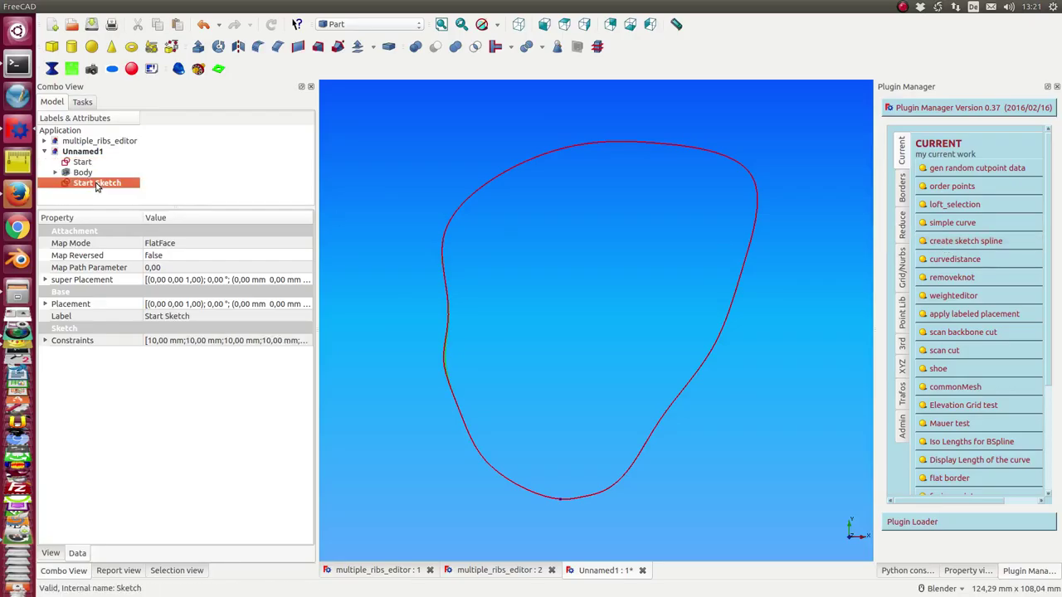
pyautogui.doubleClick(96, 184)
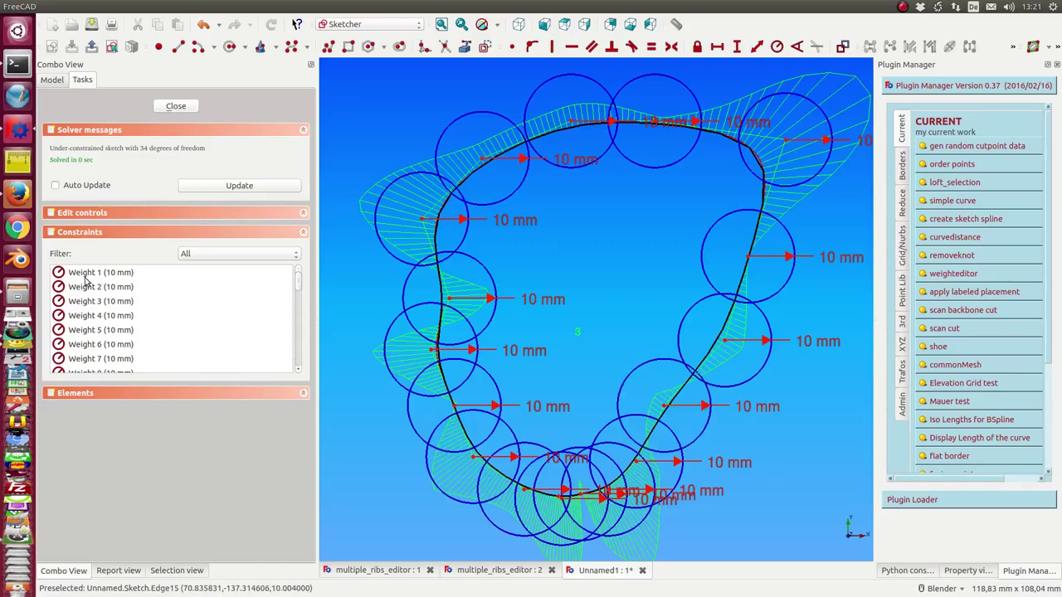
# - Change the Weight 8 radius constraint to 20 mm and close the sketch
pyautogui.moveTo(300, 285)
pyautogui.mouseDown()
pyautogui.moveTo(298, 311)
pyautogui.moveTo(297, 289)
pyautogui.moveTo(305, 294)
pyautogui.mouseUp()
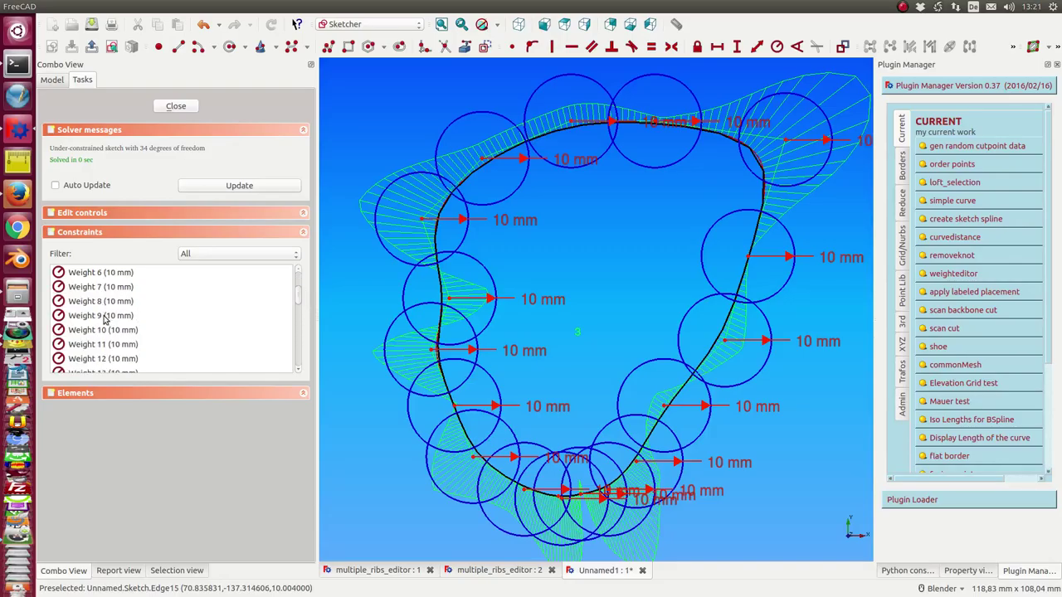
pyautogui.click(531, 221)
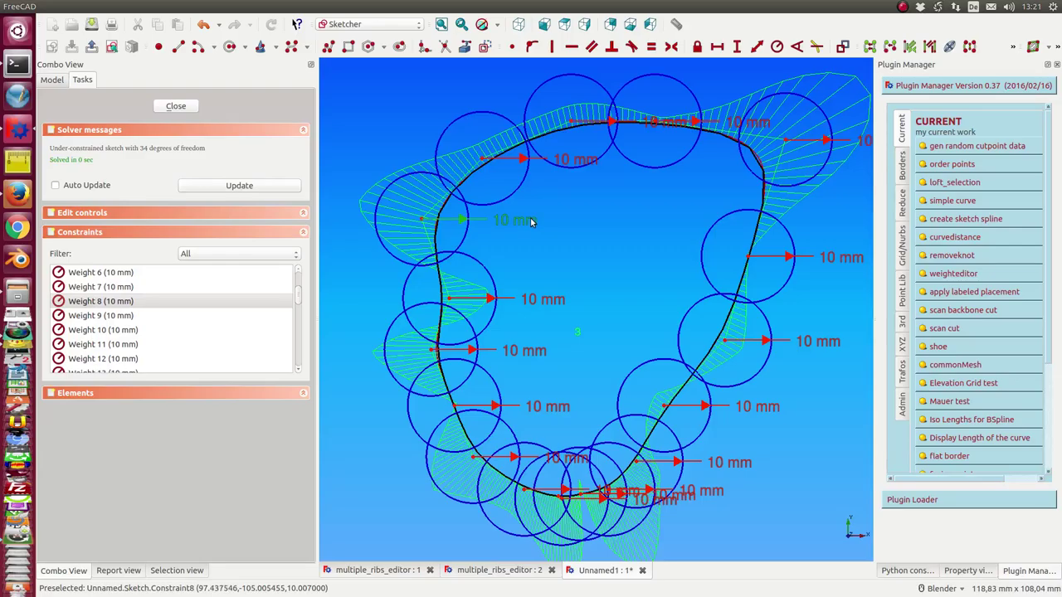
pyautogui.doubleClick(526, 220)
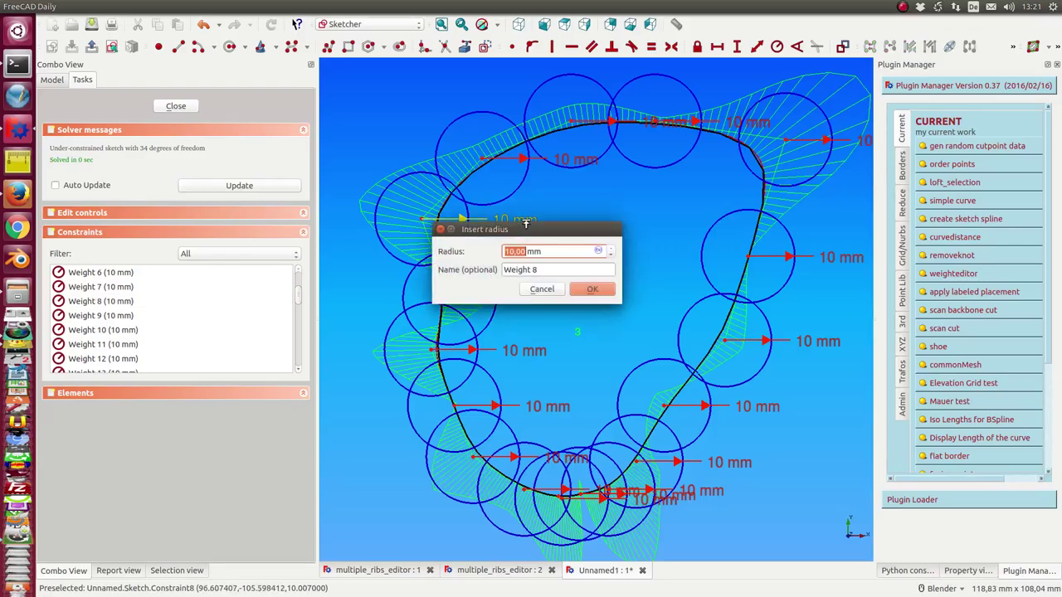
pyautogui.write('2')
pyautogui.press('Return')
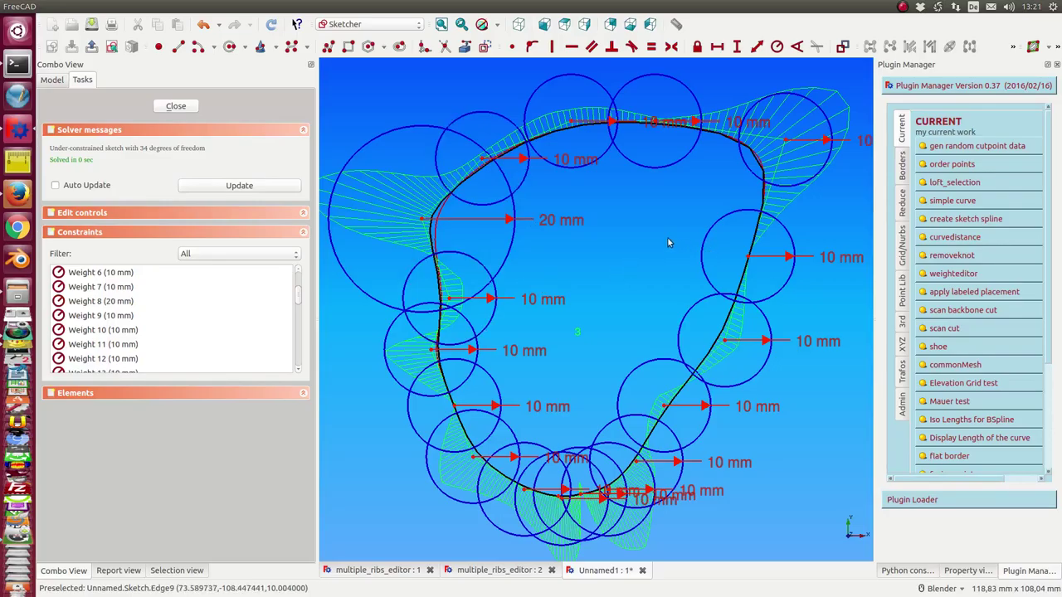
pyautogui.click(175, 107)
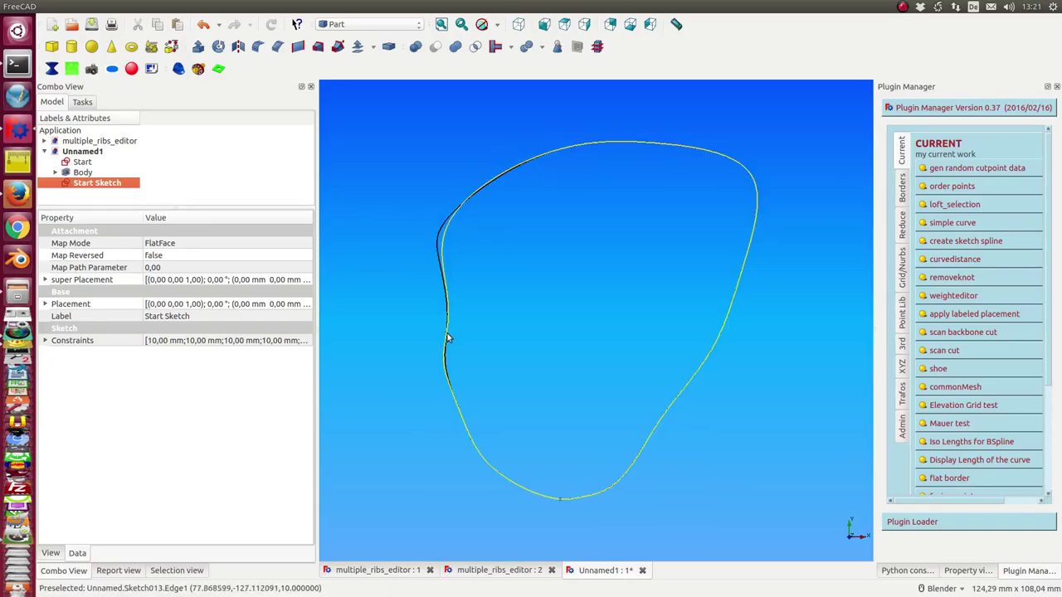
# - Inspect the Weight 1 to Weight 17 values in Start Sketch's Data properties, then close Unnamed1
pyautogui.click(46, 341)
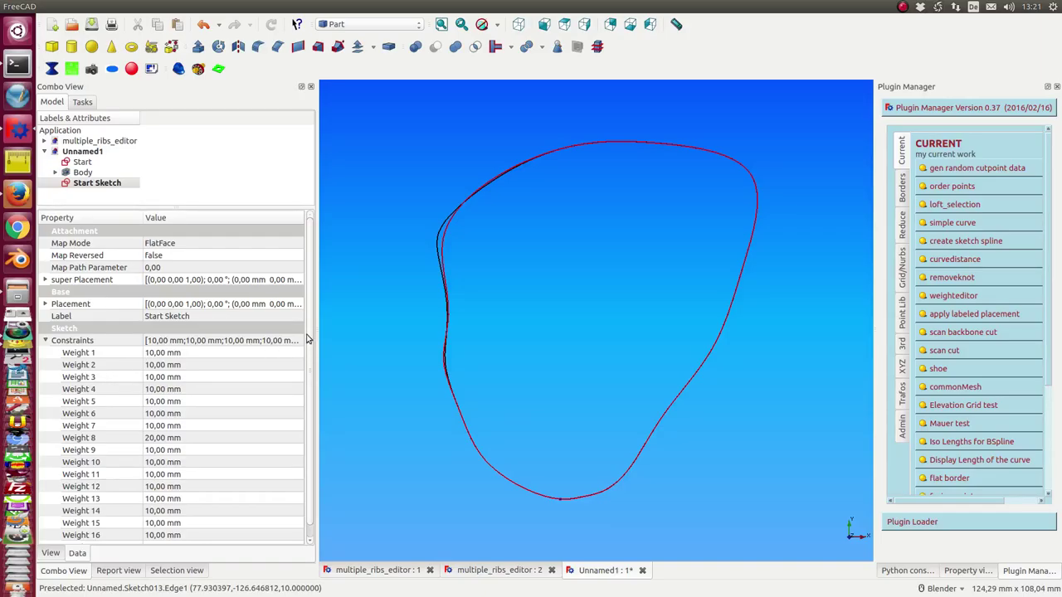
pyautogui.scroll(-1, 311, 353)
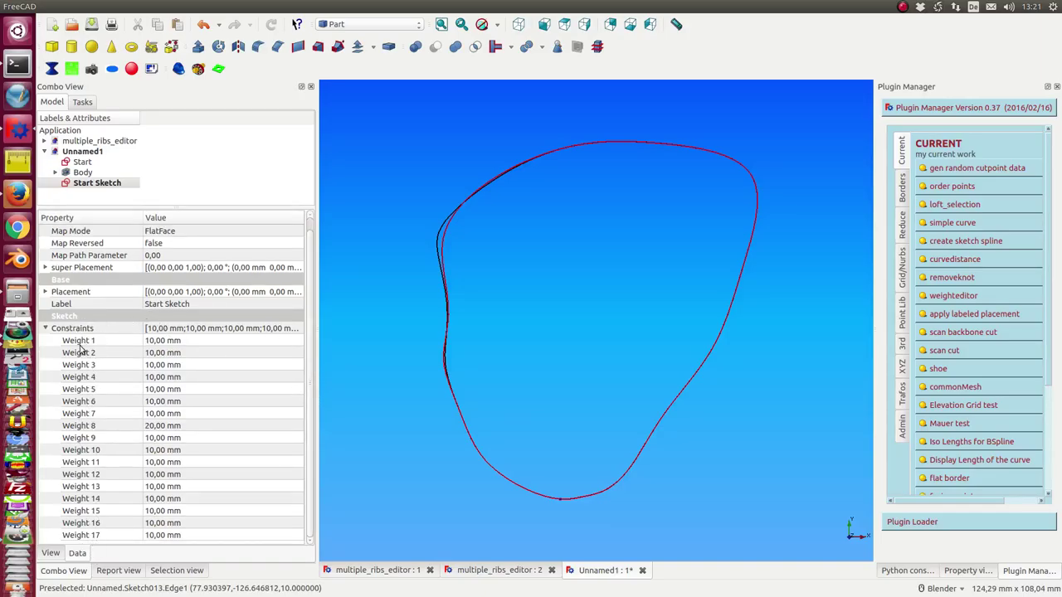
pyautogui.click(86, 451)
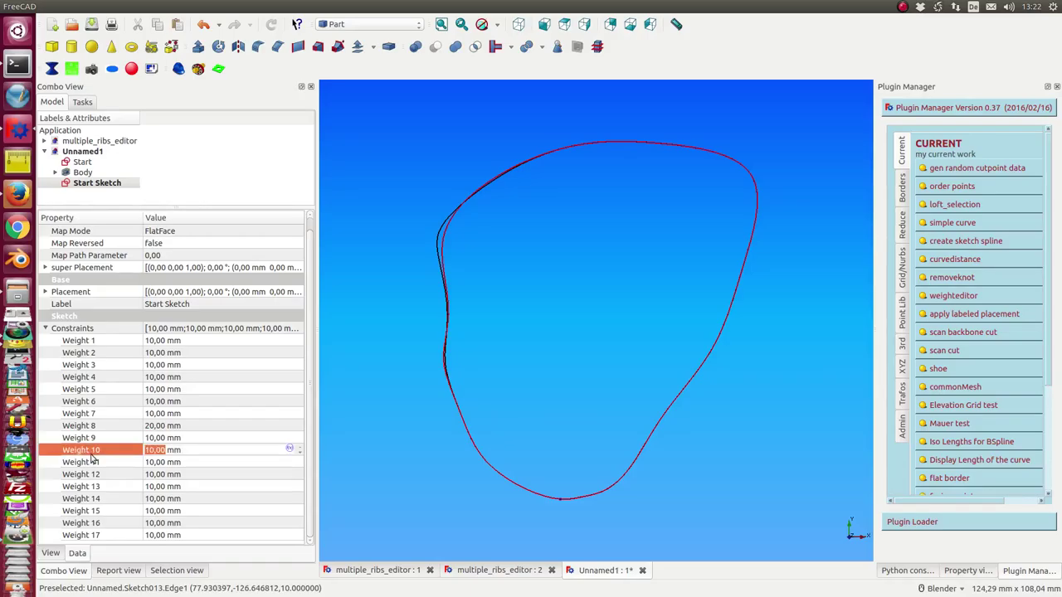
pyautogui.click(80, 343)
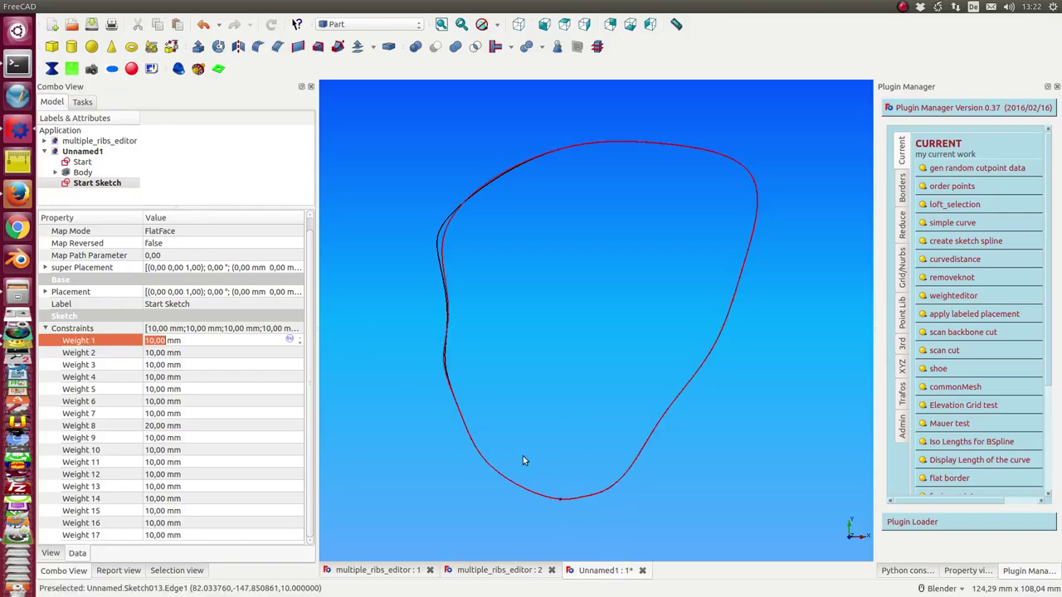
pyautogui.click(642, 571)
# - Discard the Unnamed1 changes and orbit the multiple_ribs_editor loft to inspect it
pyautogui.click(494, 259)
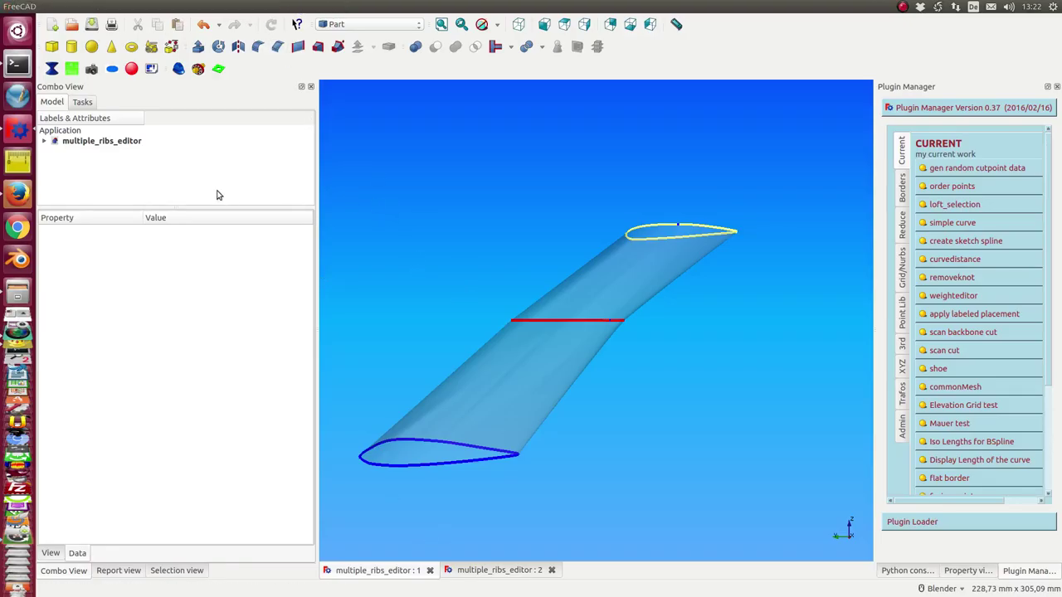
pyautogui.moveTo(422, 182); pyautogui.dragTo(488, 199, button='middle')
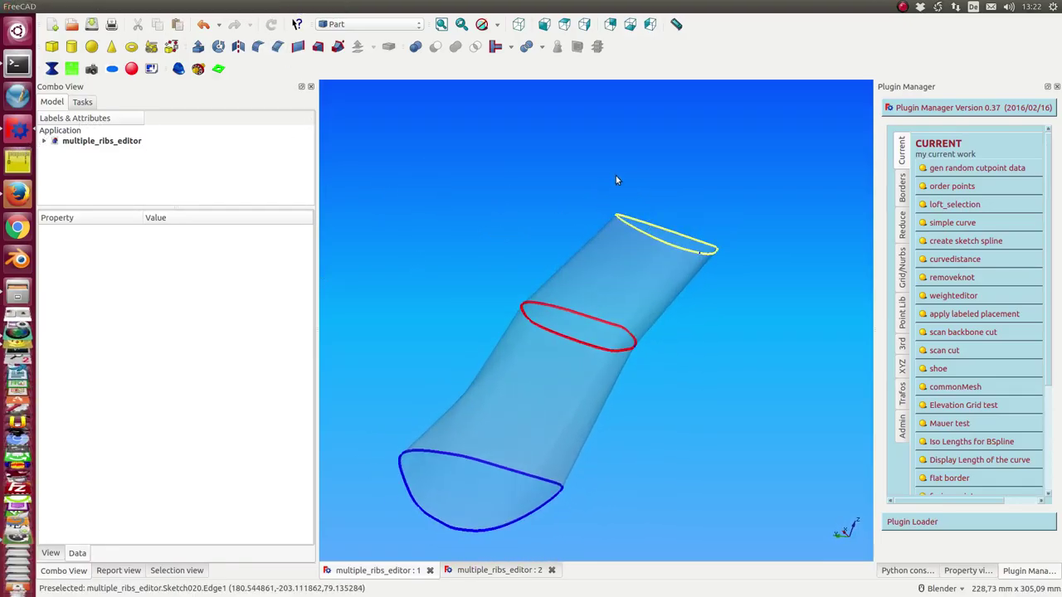
pyautogui.moveTo(583, 175); pyautogui.dragTo(553, 198, button='middle')
pyautogui.moveTo(449, 324); pyautogui.dragTo(623, 399, button='middle')
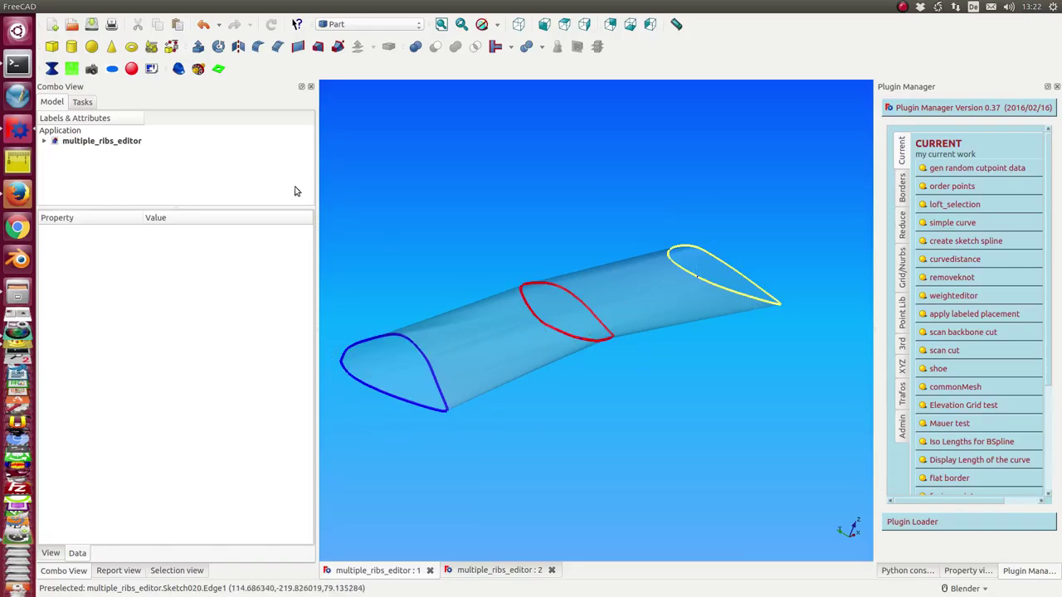
# - Expand the model tree and tile both multiple_ribs_editor views side by side
pyautogui.click(44, 141)
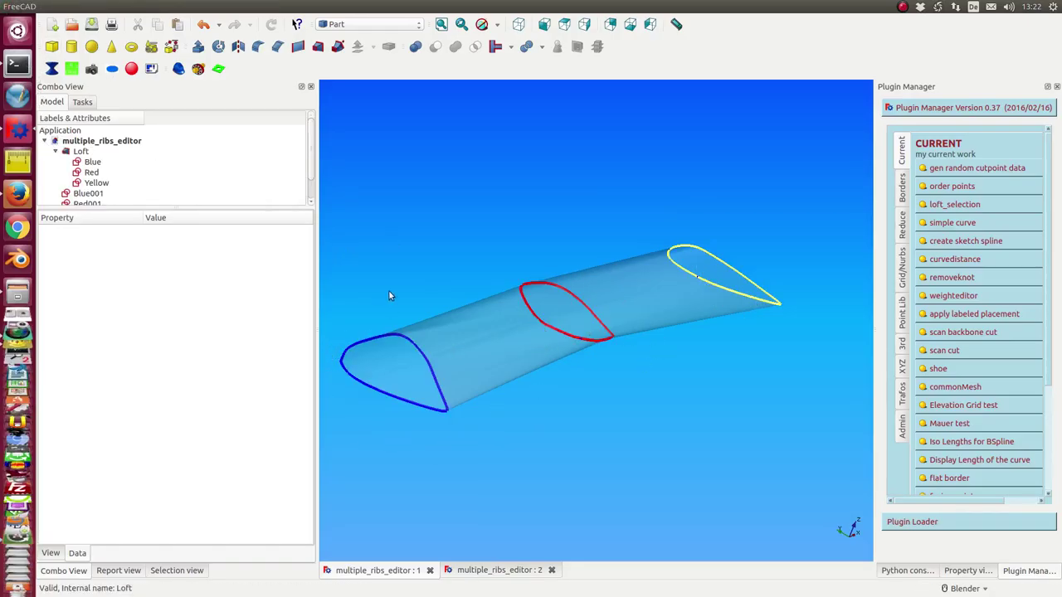
pyautogui.click(241, 6)
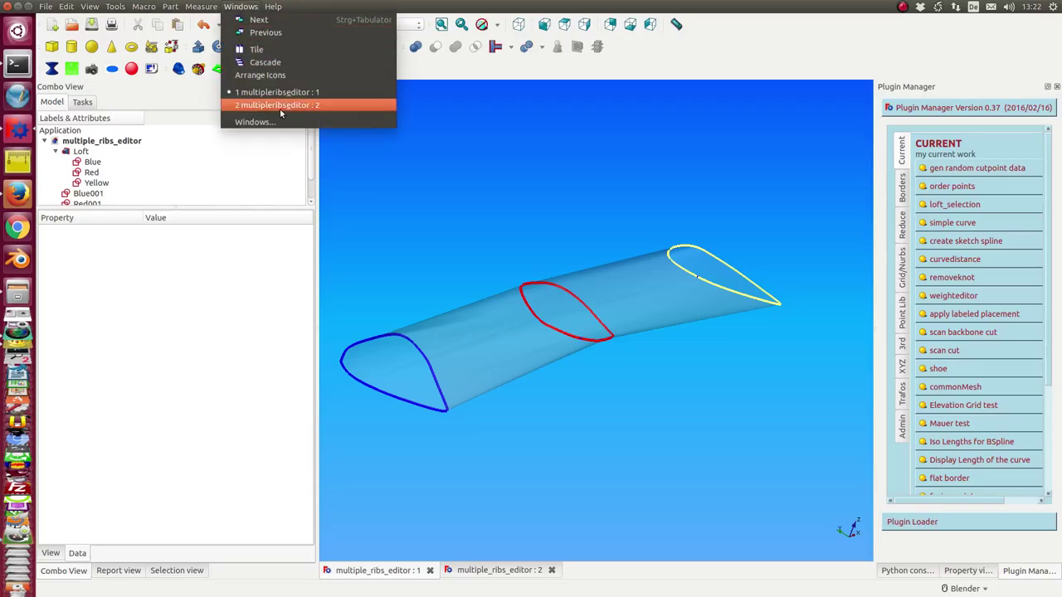
pyautogui.click(264, 50)
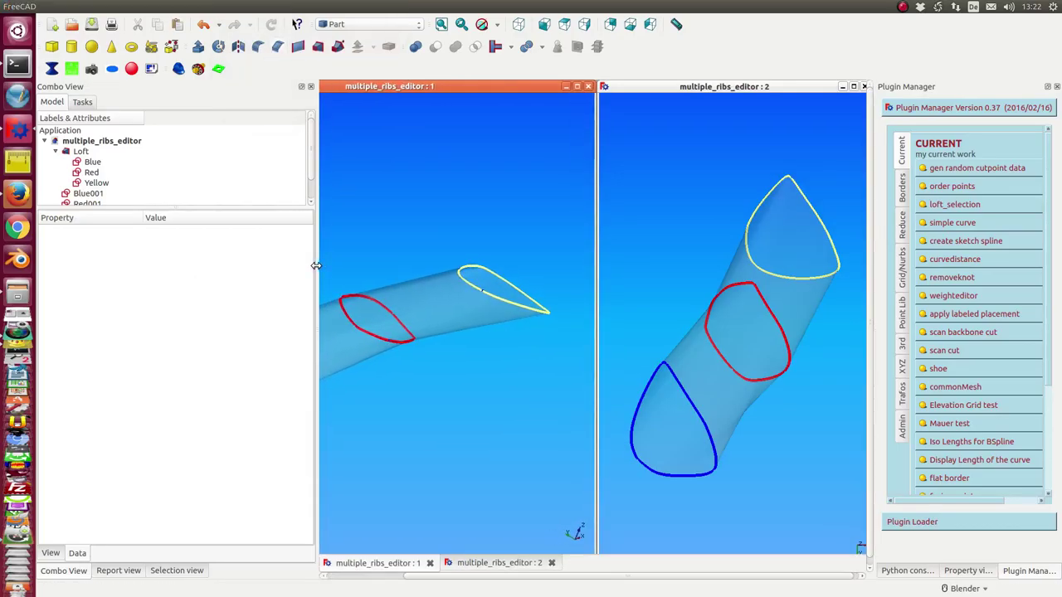
# - Widen the view area, re-tile both views, and enlarge the model tree to show every sketch
pyautogui.moveTo(319, 267); pyautogui.dragTo(174, 271)
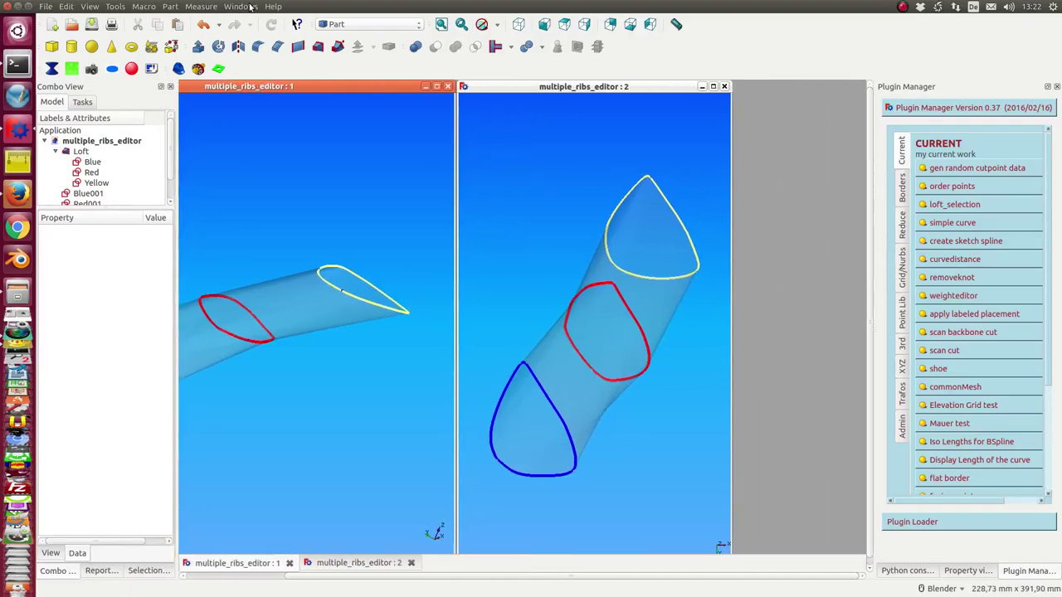
pyautogui.click(247, 7)
pyautogui.click(255, 49)
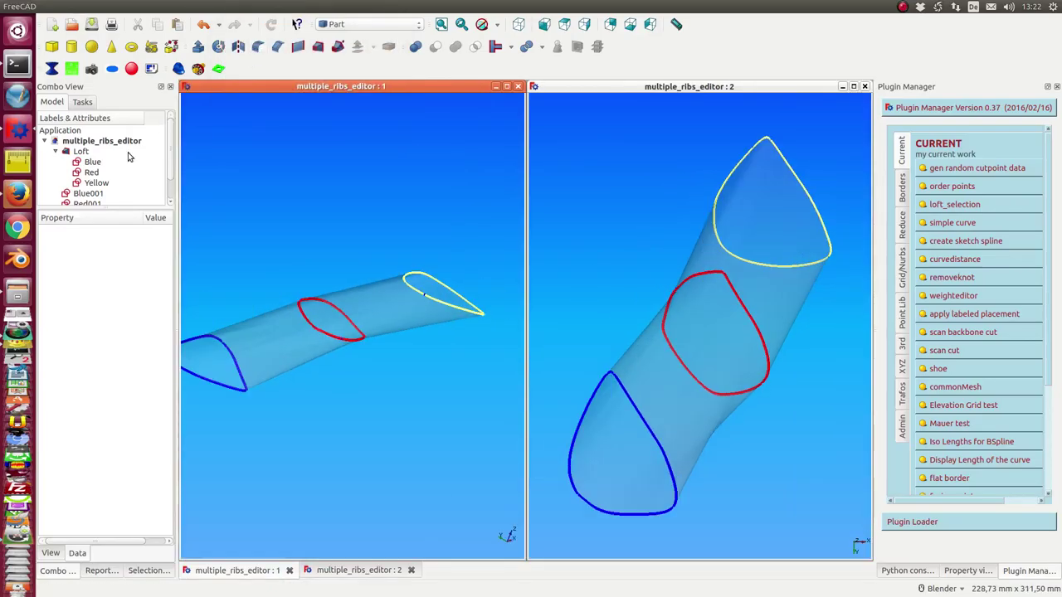
pyautogui.moveTo(98, 205); pyautogui.dragTo(103, 398)
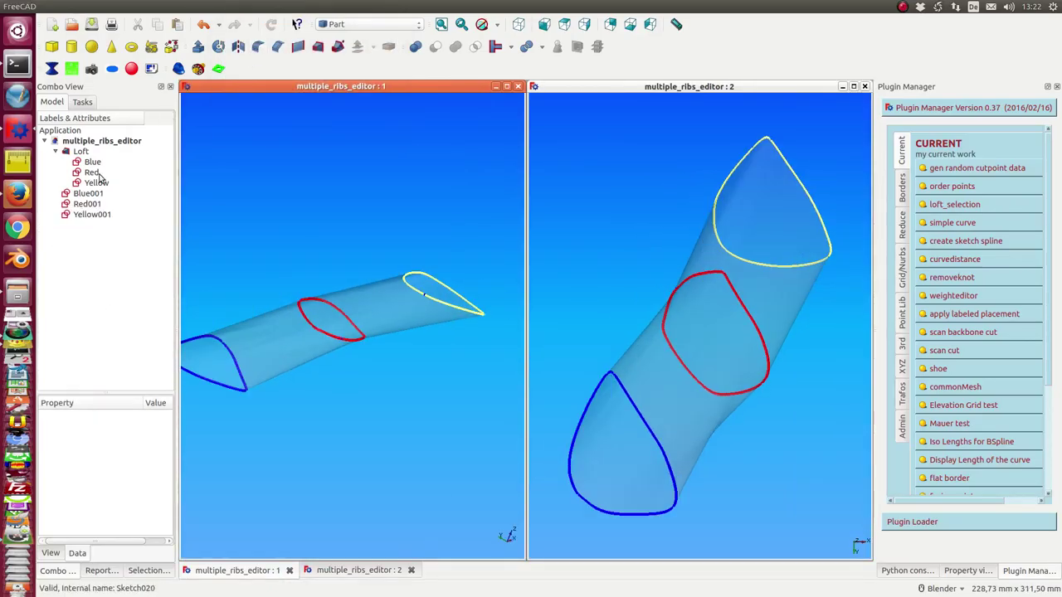
# - Hide the Blue, Red and Yellow rib sketches so the loft shows only thin rib edges
pyautogui.click(94, 164)
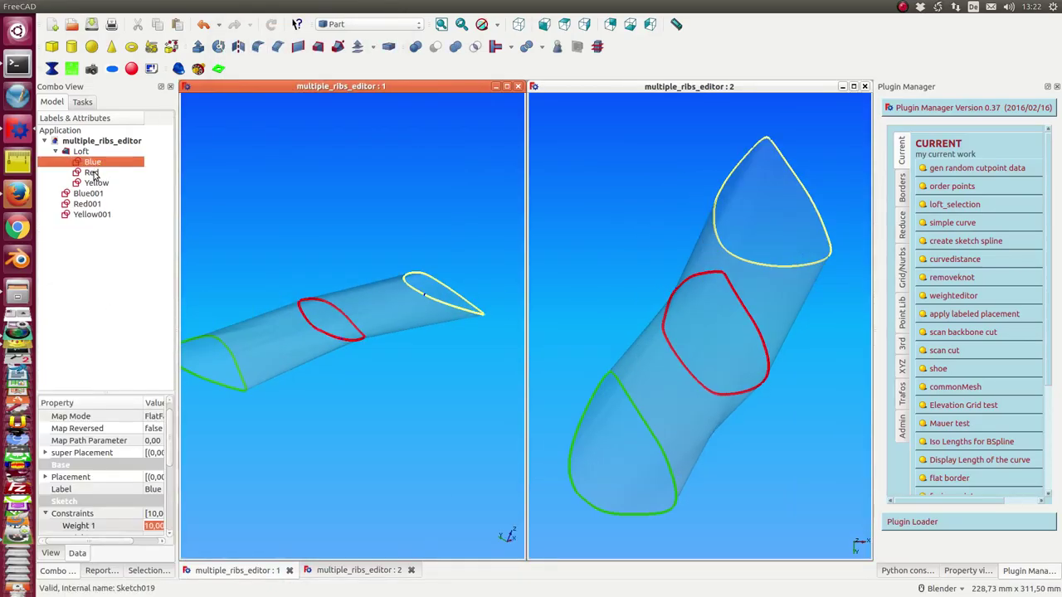
pyautogui.click(97, 173)
pyautogui.click(98, 184)
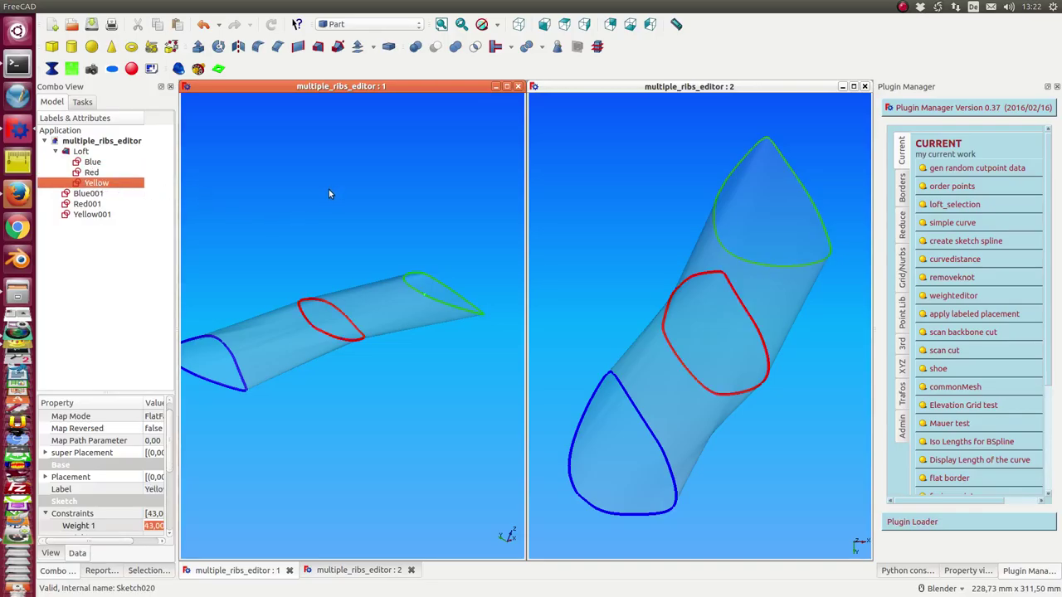
pyautogui.moveTo(328, 193); pyautogui.dragTo(351, 178, button='middle')
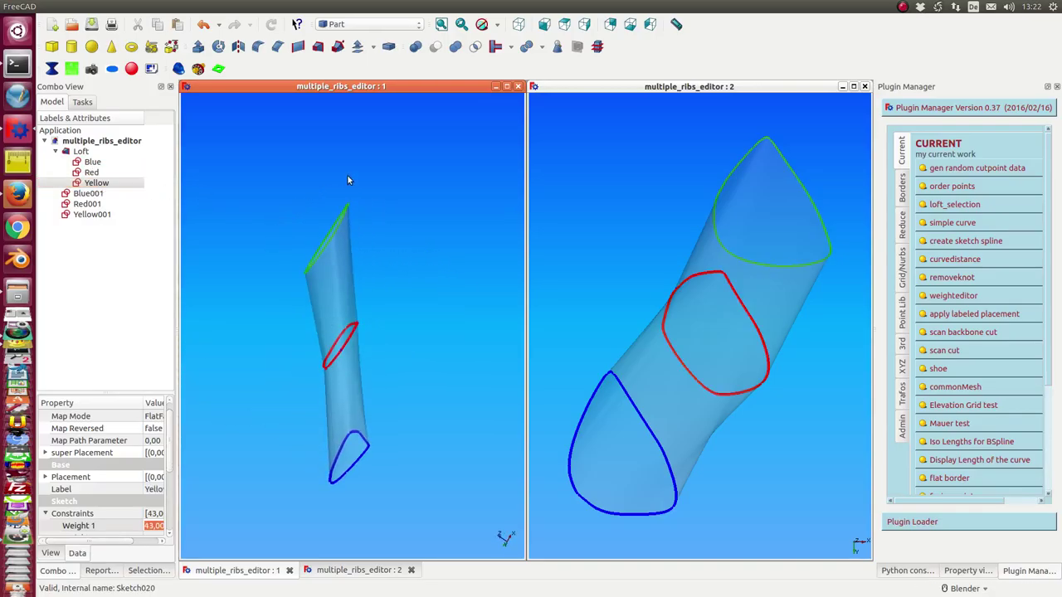
pyautogui.press('space')
pyautogui.click(91, 161)
pyautogui.press('space')
pyautogui.click(91, 172)
pyautogui.press('space')
pyautogui.click(95, 182)
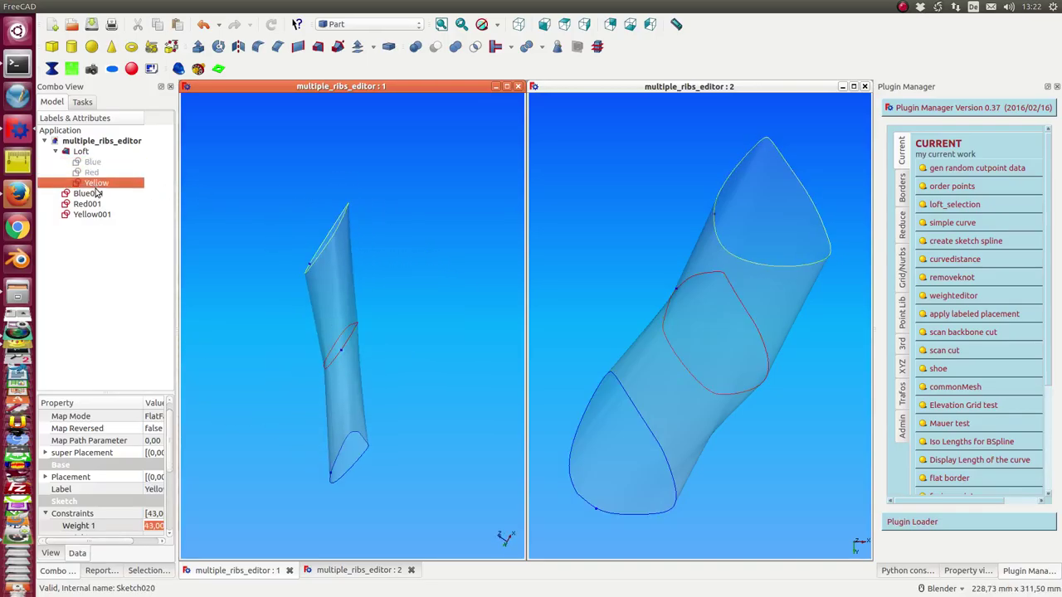
pyautogui.click(246, 127)
# - Orbit the loft to an upright tilted view and select the Blue rib sketch
pyautogui.moveTo(245, 126); pyautogui.dragTo(327, 190, button='middle')
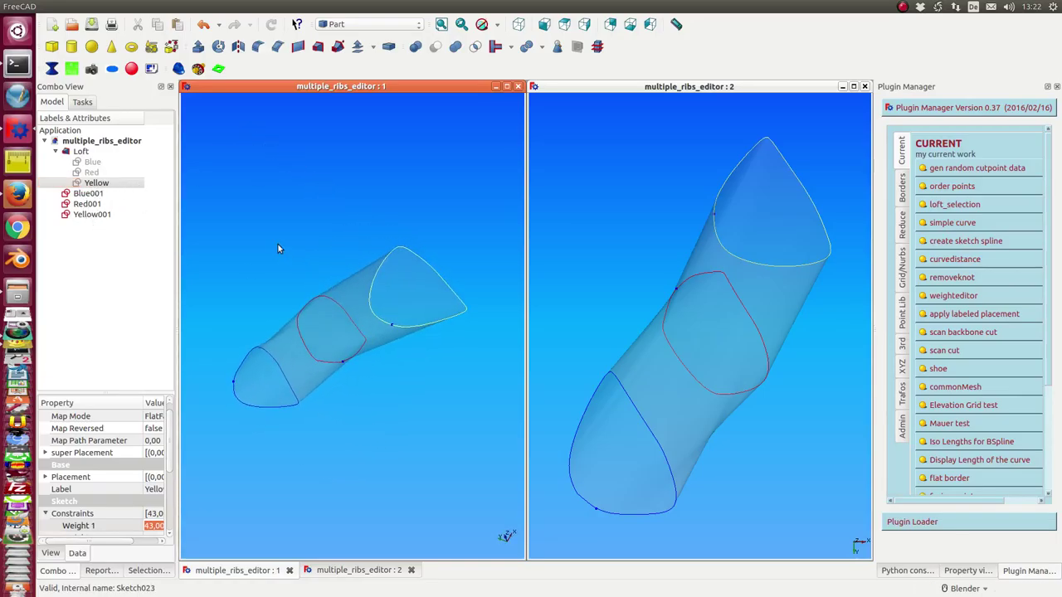
pyautogui.moveTo(305, 230); pyautogui.dragTo(277, 216, button='middle')
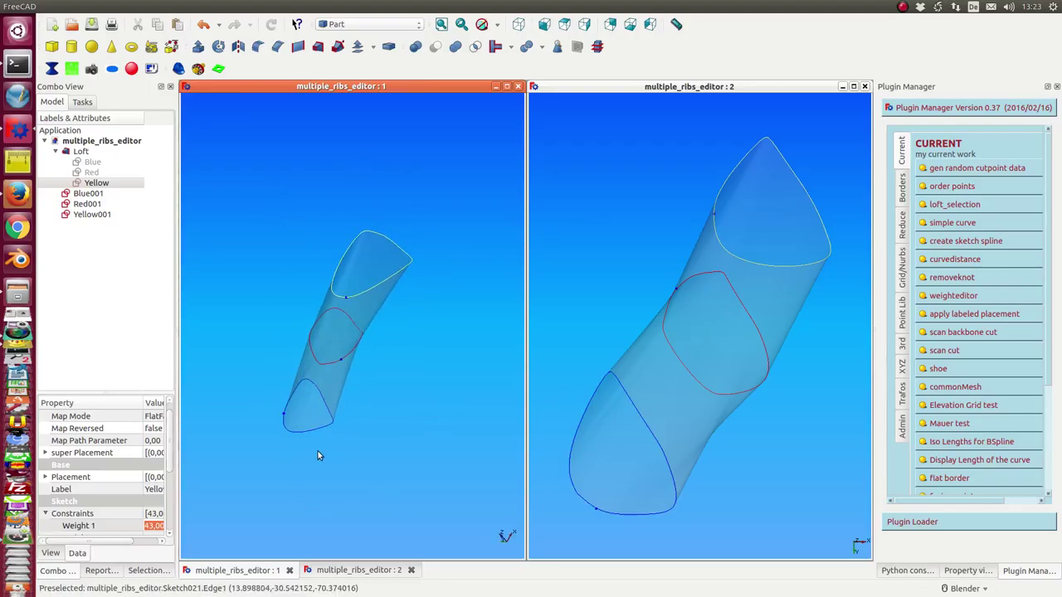
pyautogui.click(92, 162)
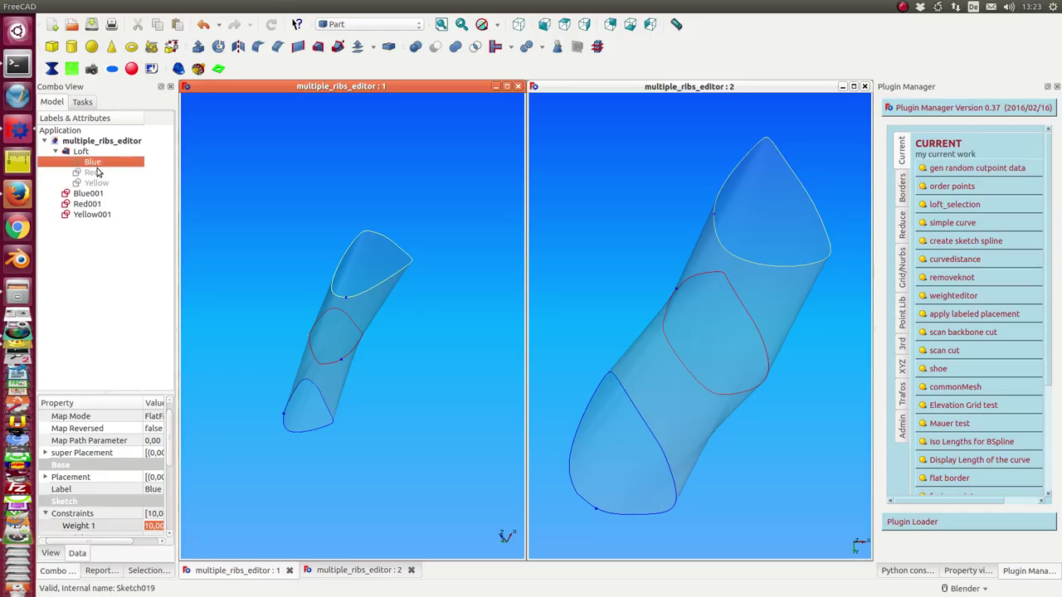
pyautogui.doubleClick(94, 163)
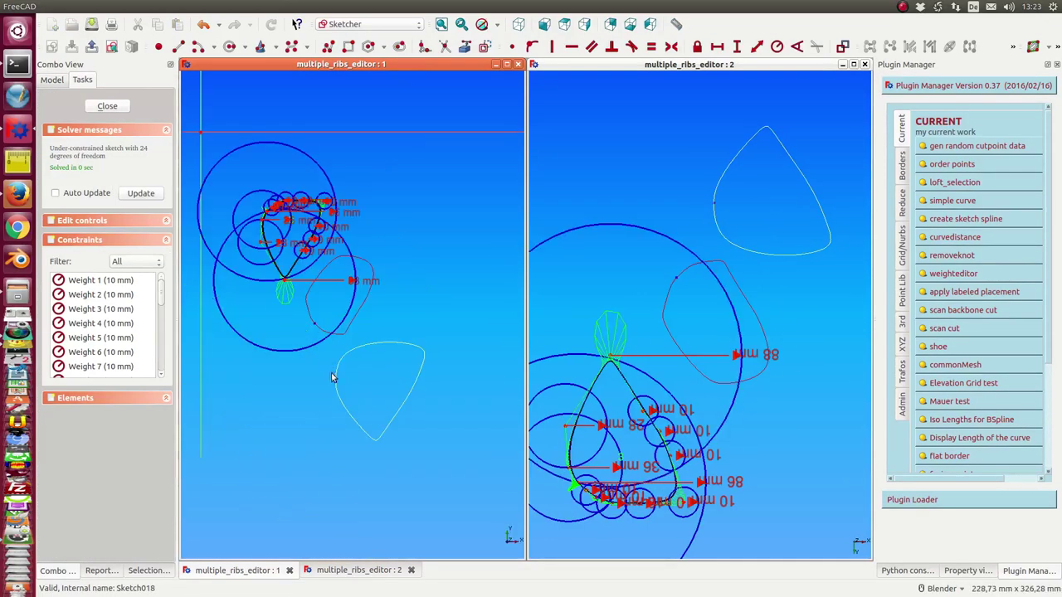
pyautogui.scroll(3, 329, 390)
pyautogui.scroll(3, 278, 413)
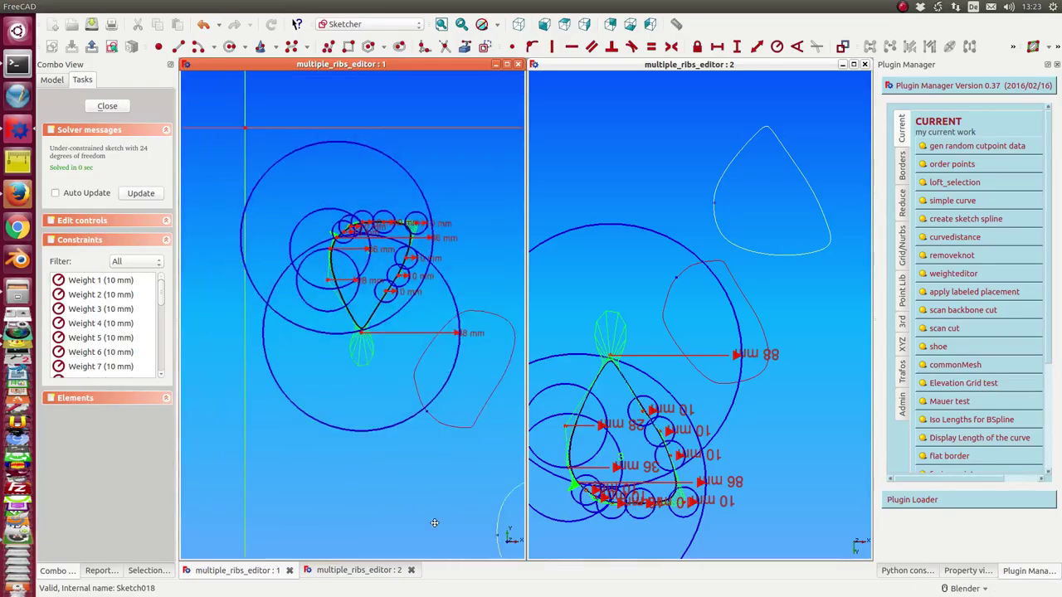
pyautogui.moveTo(315, 439)
pyautogui.keyDown('shift'); pyautogui.mouseDown(button='middle')
pyautogui.moveTo(422, 508)
pyautogui.moveTo(420, 489)
pyautogui.mouseUp(button='middle'); pyautogui.keyUp('shift')
pyautogui.scroll(-3, 338, 437)
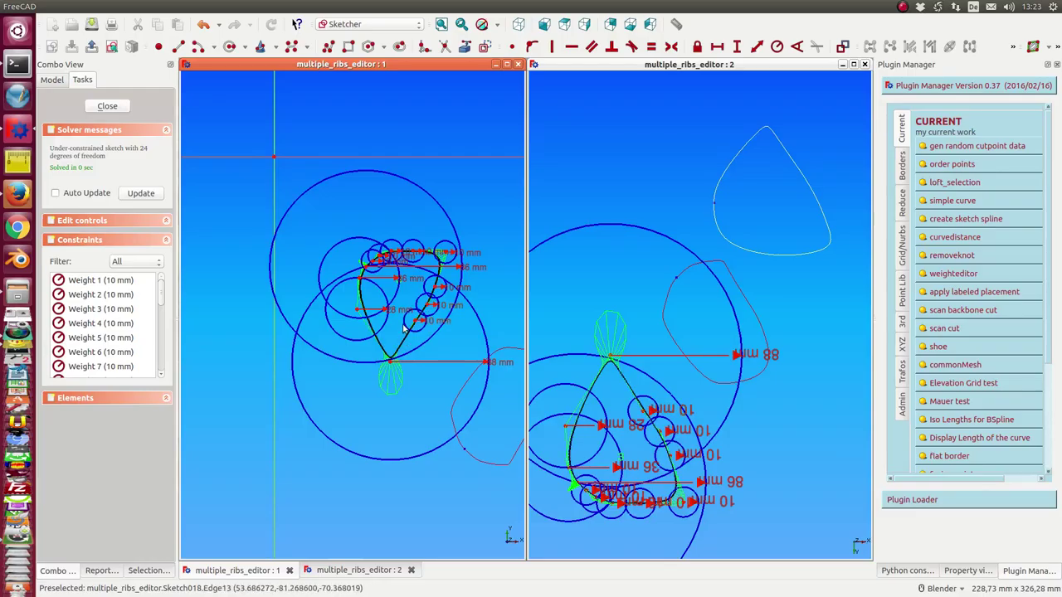
pyautogui.click(362, 265)
pyautogui.press('Escape')
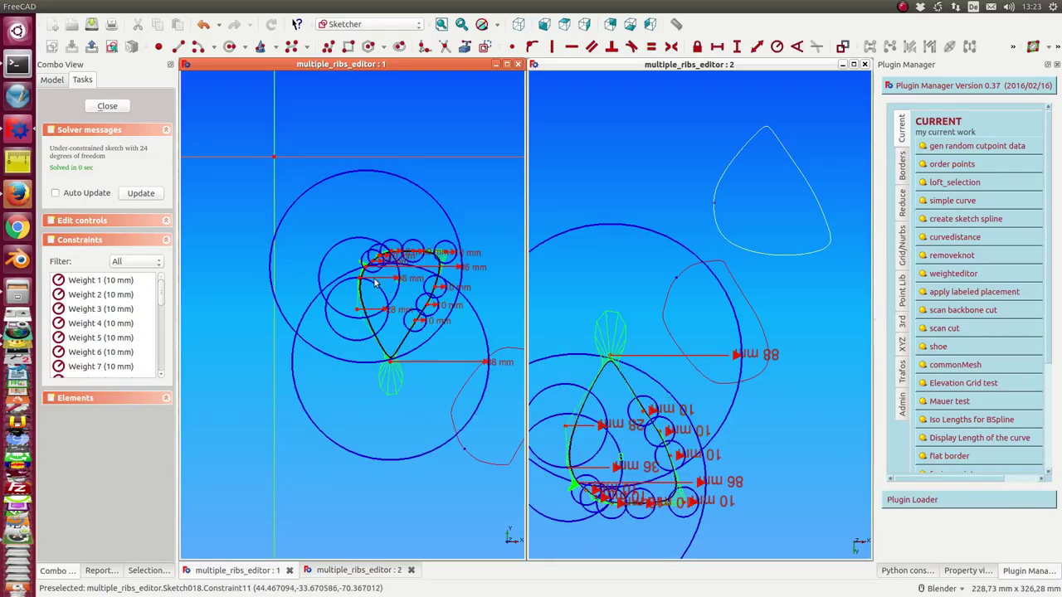
pyautogui.moveTo(278, 349)
pyautogui.mouseDown(button='middle')
pyautogui.moveTo(289, 329)
pyautogui.moveTo(314, 384)
pyautogui.mouseUp(button='middle')
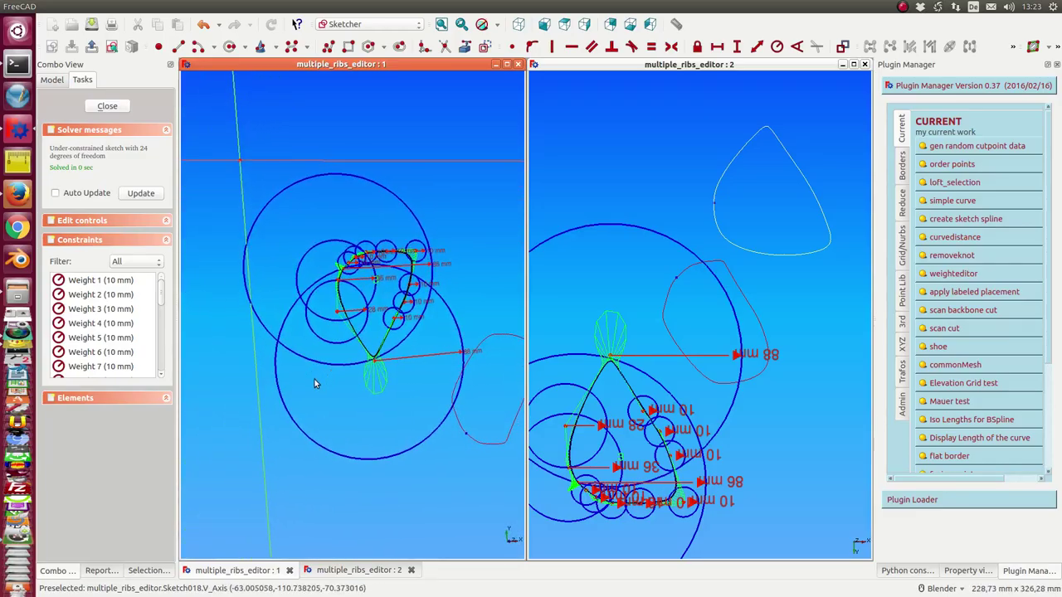
pyautogui.click(120, 110)
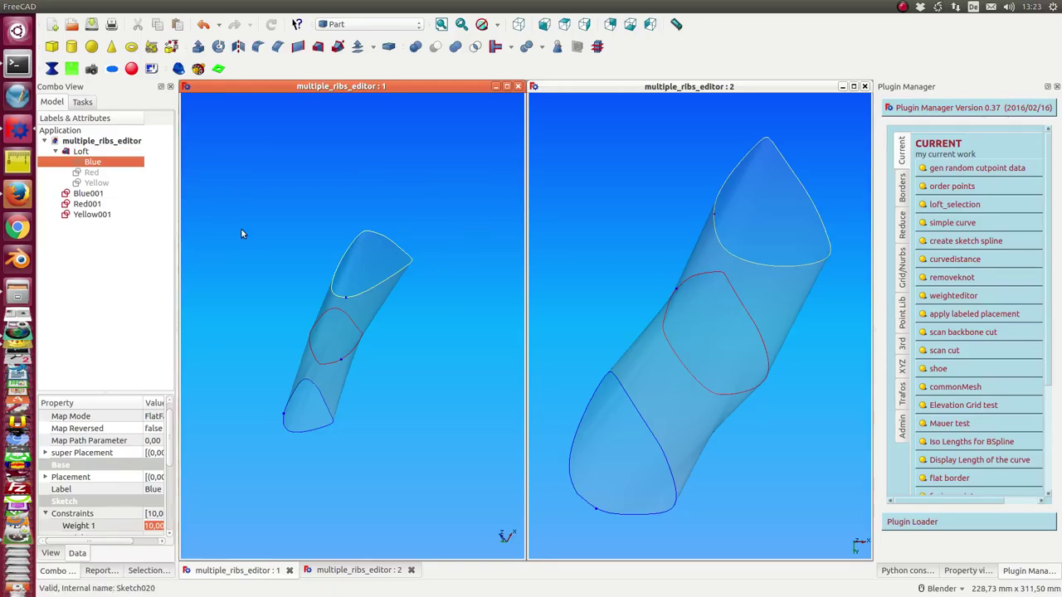
# - Select Blue in the Model tree, then add Red and Yellow to the selection
pyautogui.click(96, 174)
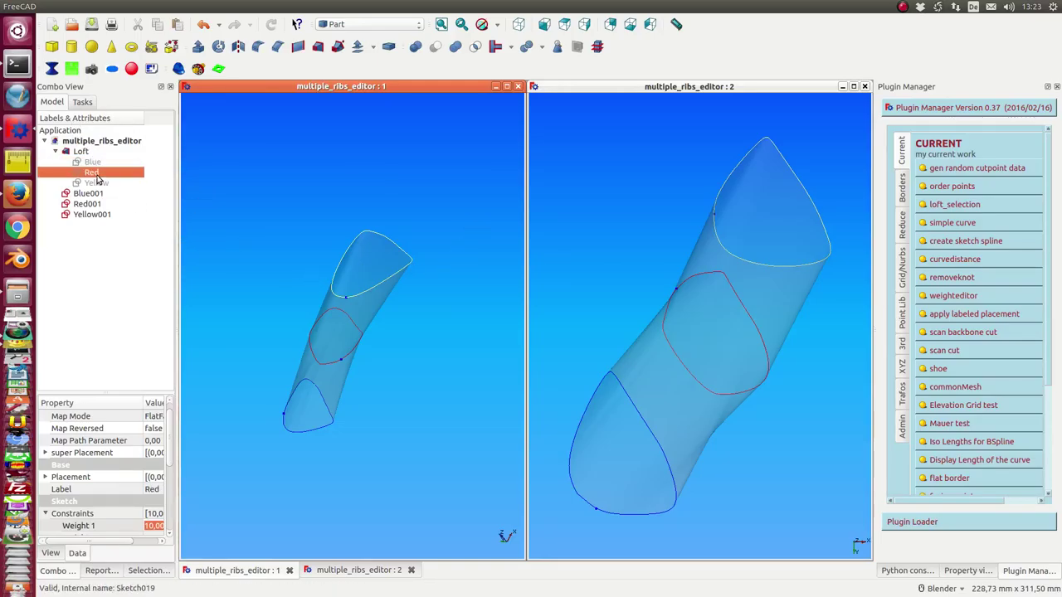
pyautogui.click(92, 163)
pyautogui.keyDown('ctrl'); pyautogui.click(94, 173); pyautogui.keyUp('ctrl')
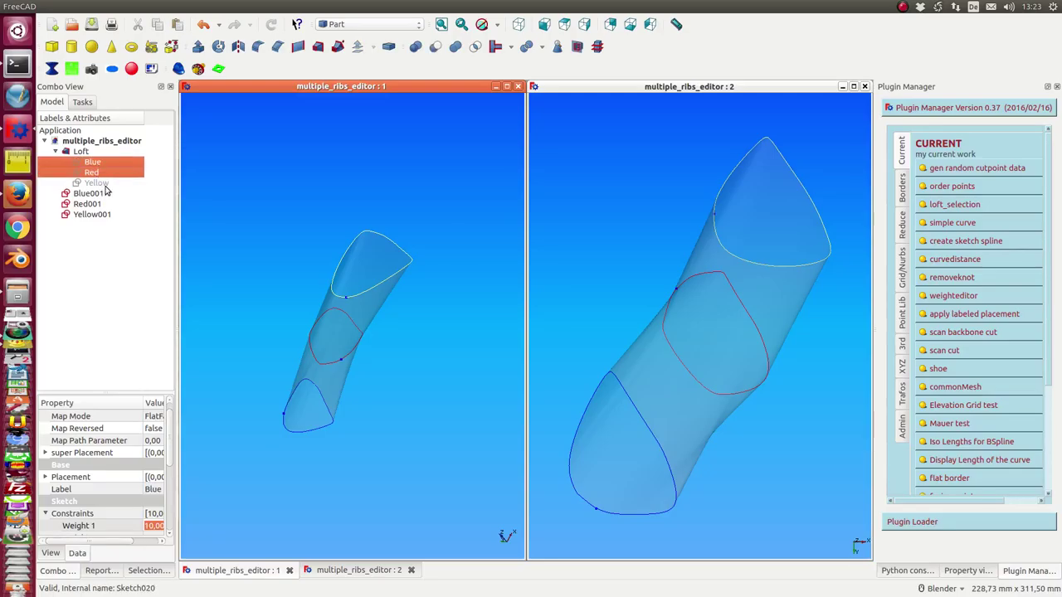
pyautogui.keyDown('ctrl'); pyautogui.click(104, 184); pyautogui.keyUp('ctrl')
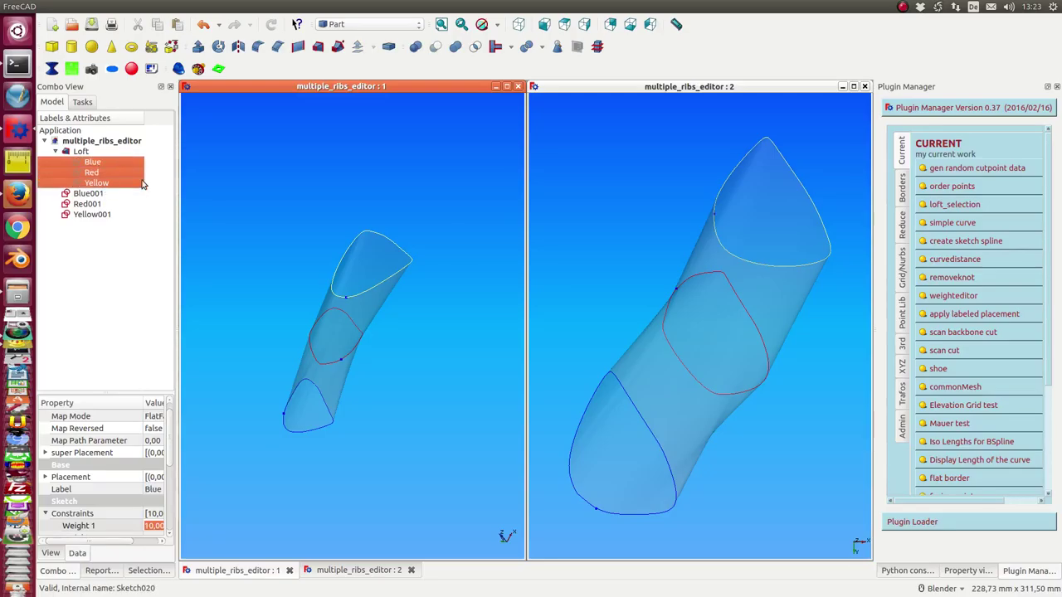
# - Open weighteditor and spread the Blue, Red and Yellow slider windows across the screen
pyautogui.click(954, 296)
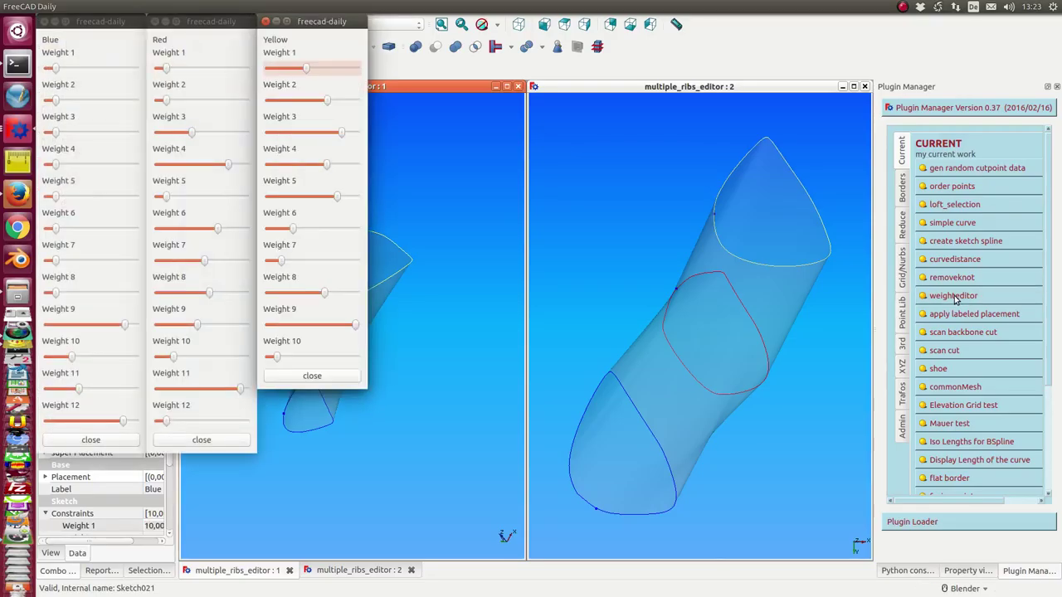
pyautogui.moveTo(340, 21); pyautogui.dragTo(1010, 116)
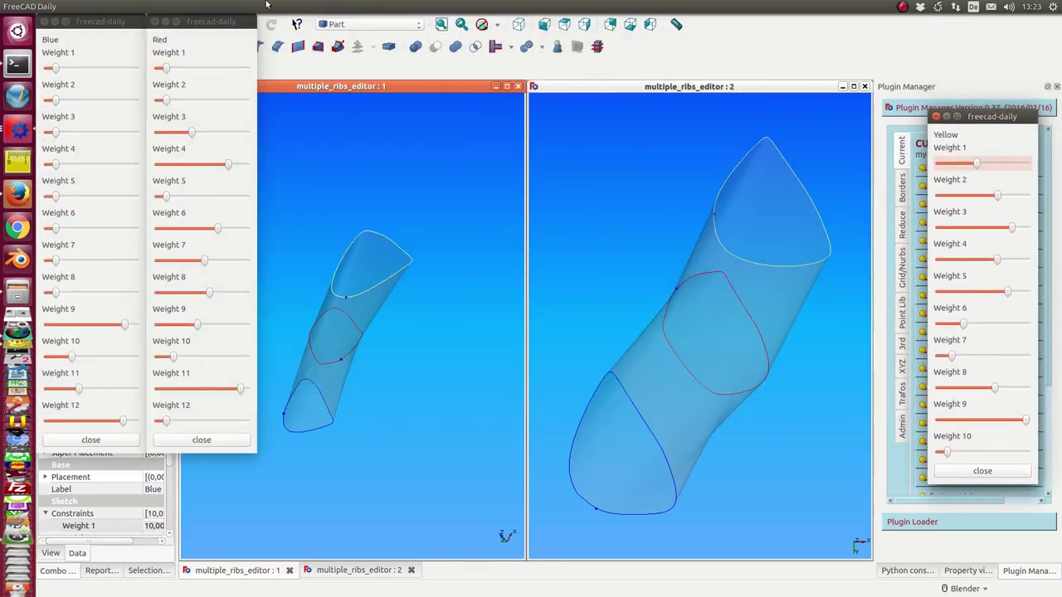
pyautogui.moveTo(206, 29); pyautogui.dragTo(513, 68)
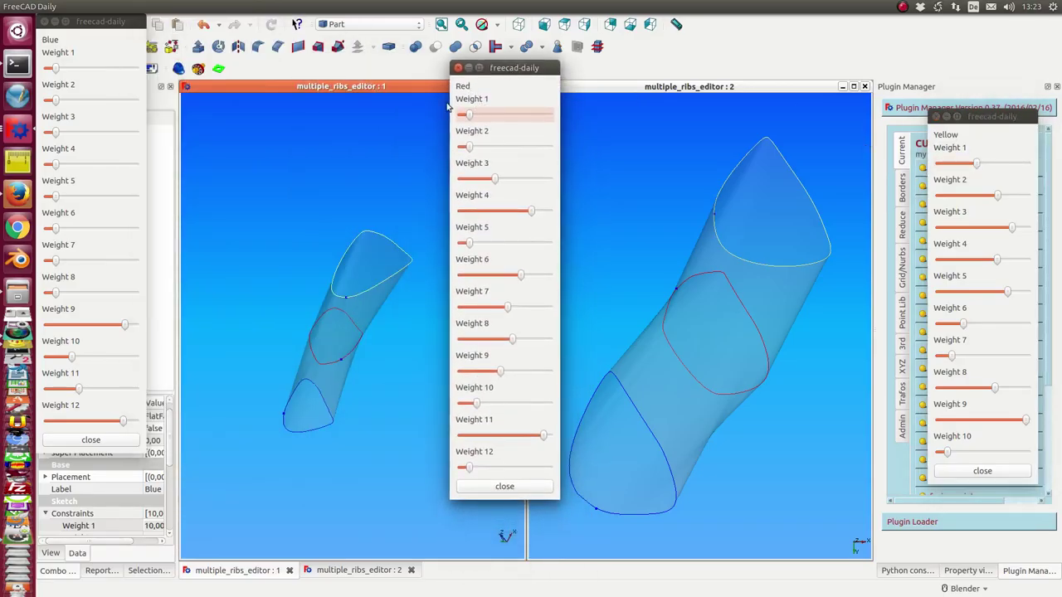
pyautogui.moveTo(76, 28); pyautogui.dragTo(111, 336)
# - Show the Blue, Red and Yellow rib sketches again and return the Blue editor to the top left
pyautogui.click(97, 163)
pyautogui.press('space')
pyautogui.click(91, 173)
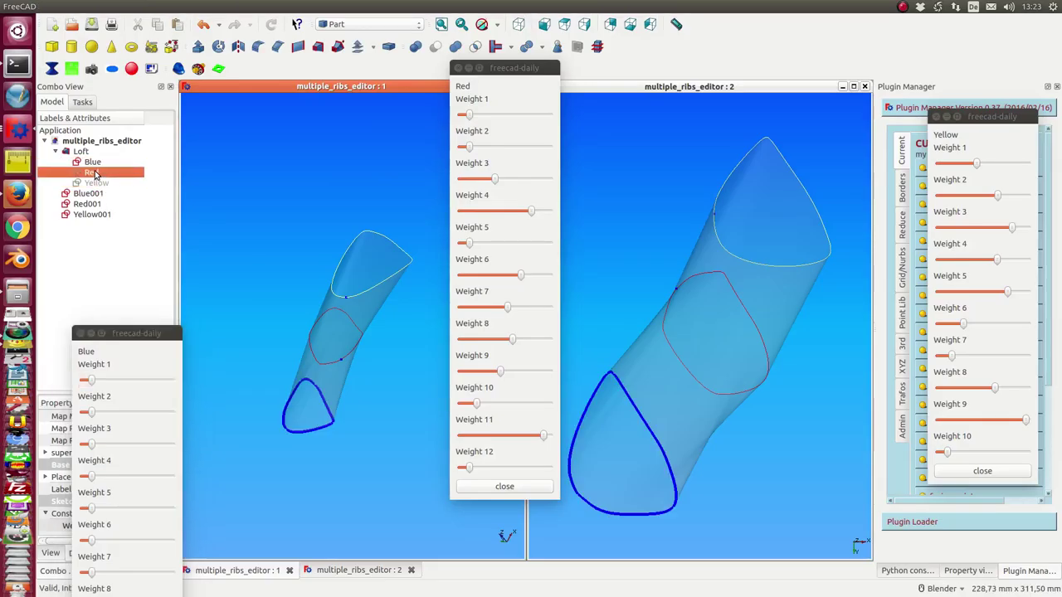
pyautogui.press('space')
pyautogui.click(97, 183)
pyautogui.press('space')
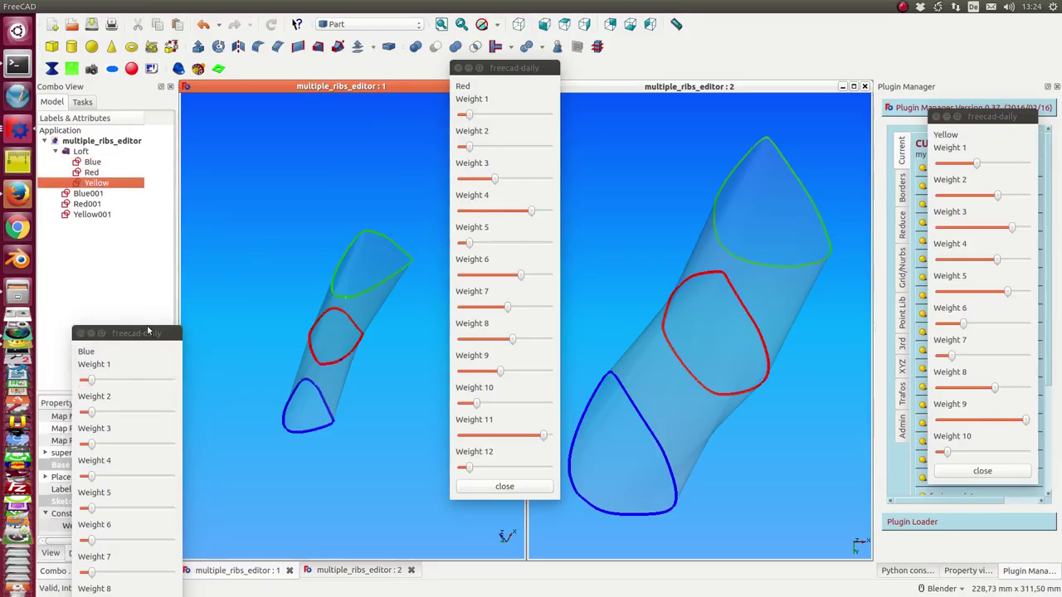
pyautogui.moveTo(148, 331)
pyautogui.mouseDown()
pyautogui.moveTo(150, 43)
pyautogui.moveTo(156, 60)
pyautogui.mouseUp()
pyautogui.click(279, 209)
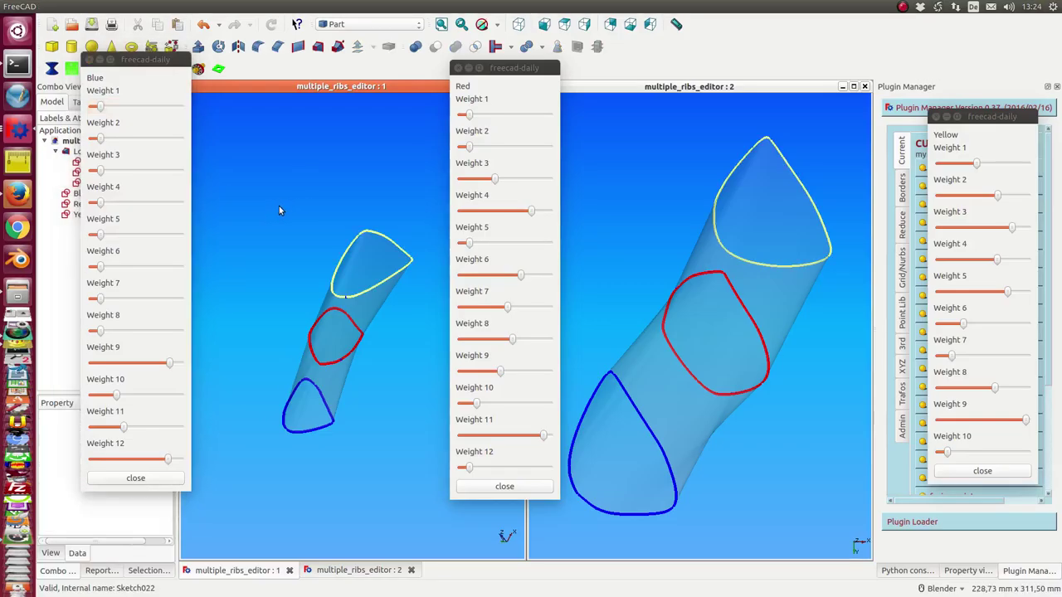
# - Raise the Blue rib's Weight 5 and drop its Weight 9 to the minimum
pyautogui.moveTo(281, 204); pyautogui.dragTo(298, 420, button='middle')
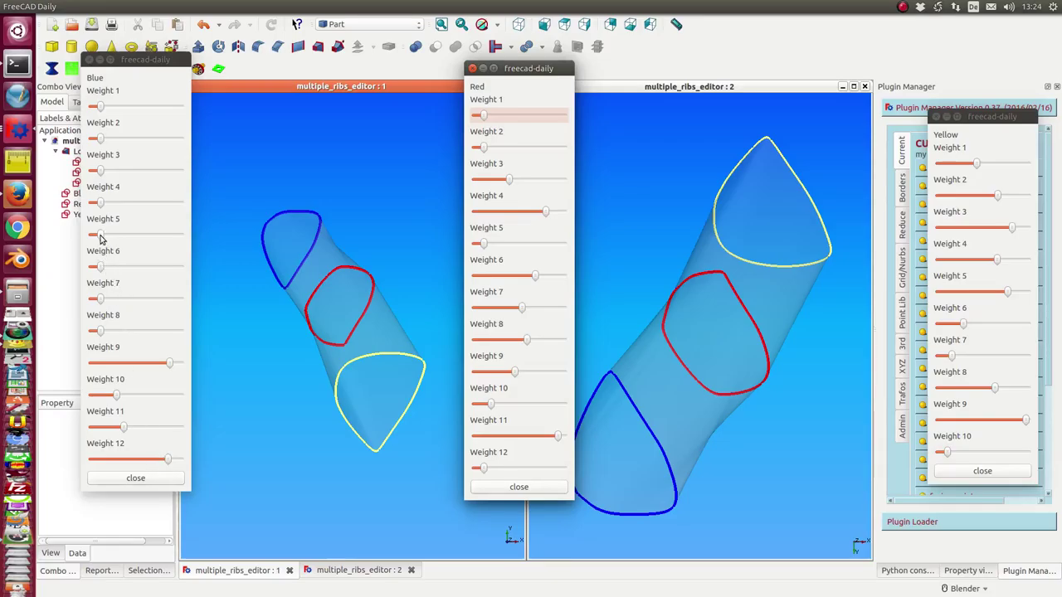
pyautogui.moveTo(100, 239); pyautogui.dragTo(115, 239)
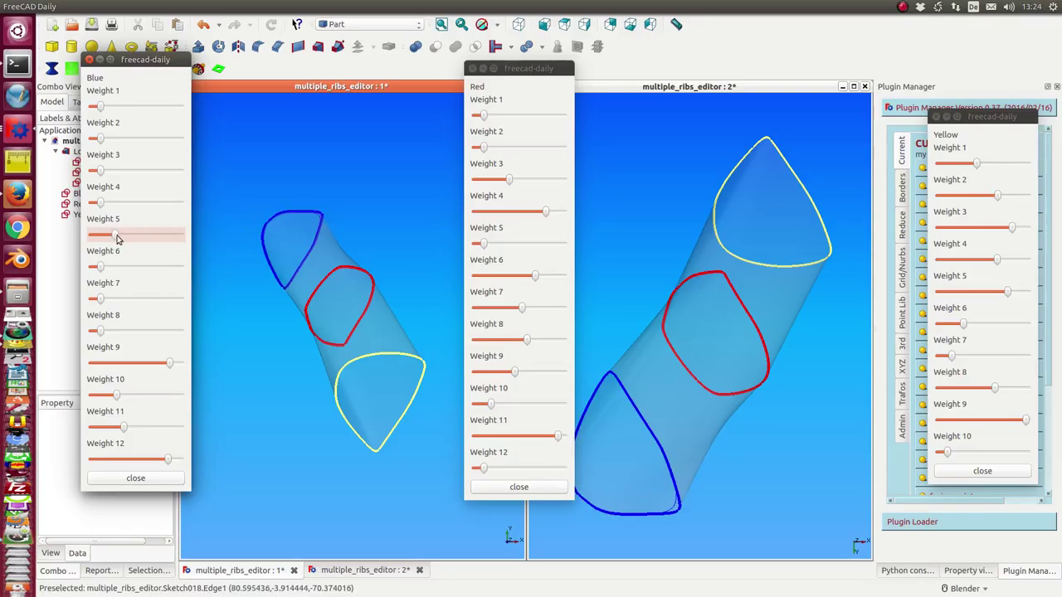
pyautogui.moveTo(115, 237); pyautogui.dragTo(188, 238)
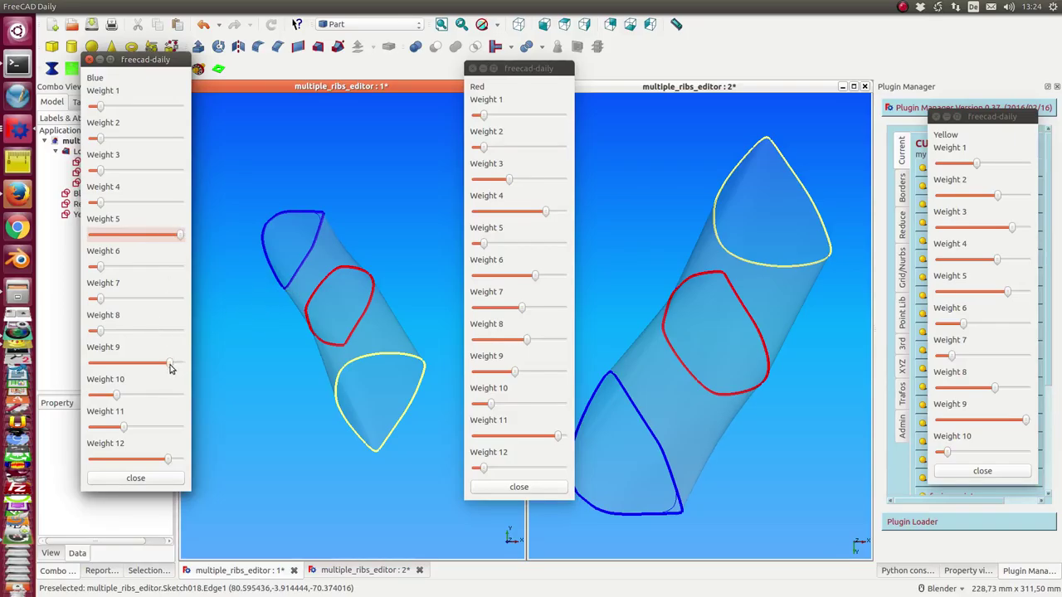
pyautogui.moveTo(169, 367); pyautogui.dragTo(108, 357)
# - Zoom the left 3D view and shift the Blue weight editor slightly left
pyautogui.scroll(3, 236, 354)
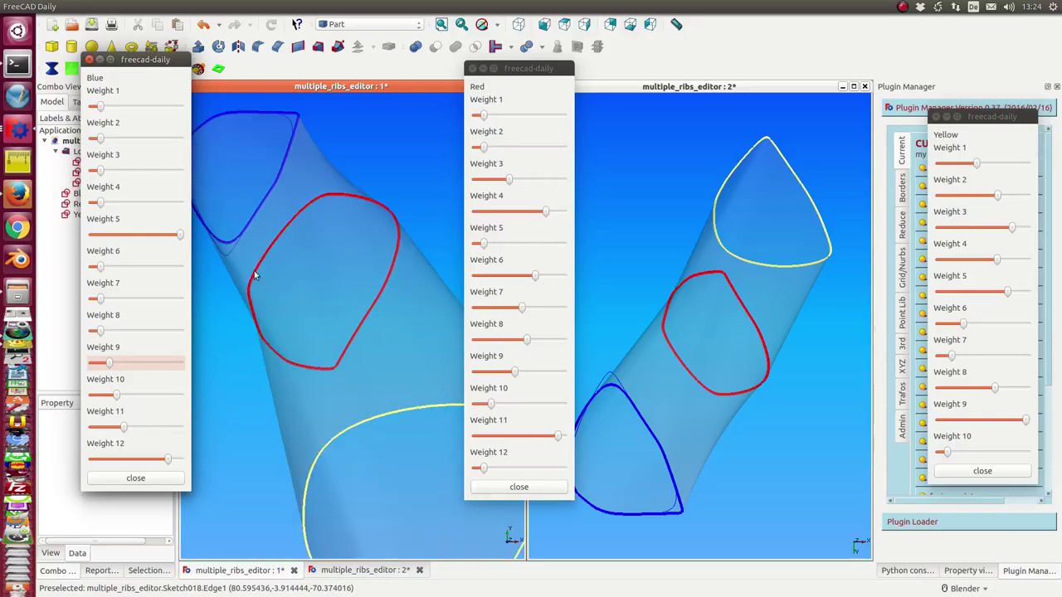
pyautogui.click(230, 390)
pyautogui.scroll(-3, 230, 390)
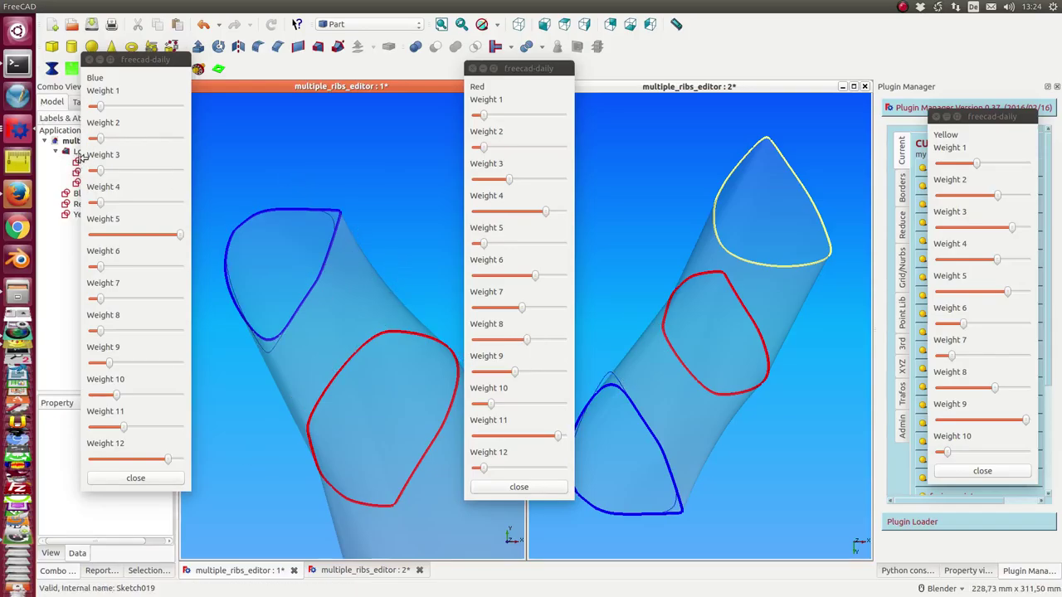
pyautogui.moveTo(146, 65); pyautogui.dragTo(125, 60)
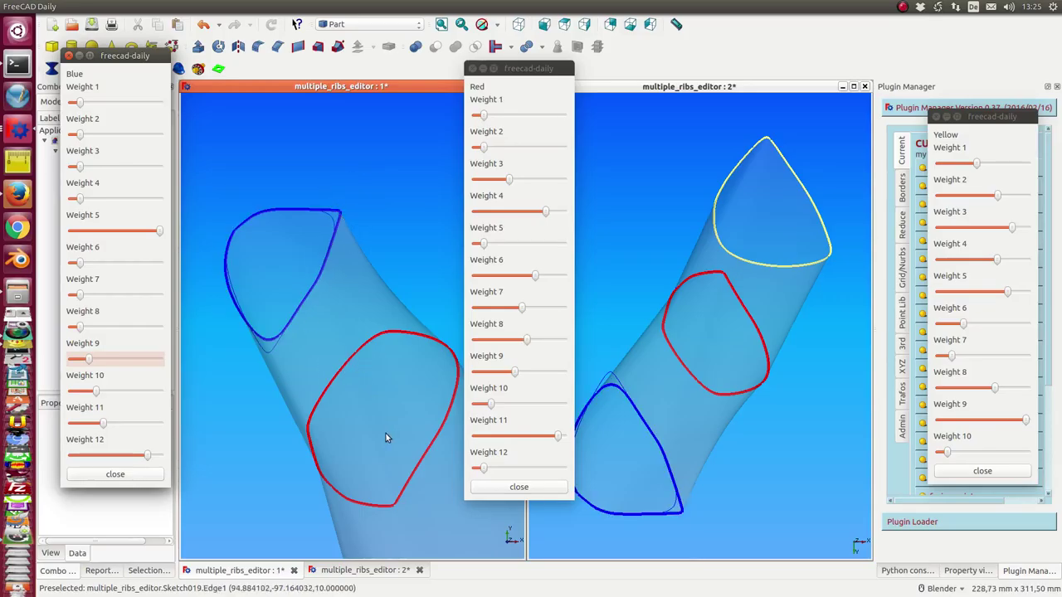
# - In the Red weights editor, raise Weights 5, 9 and 2 and lower Weight 11
pyautogui.moveTo(529, 71); pyautogui.dragTo(525, 88)
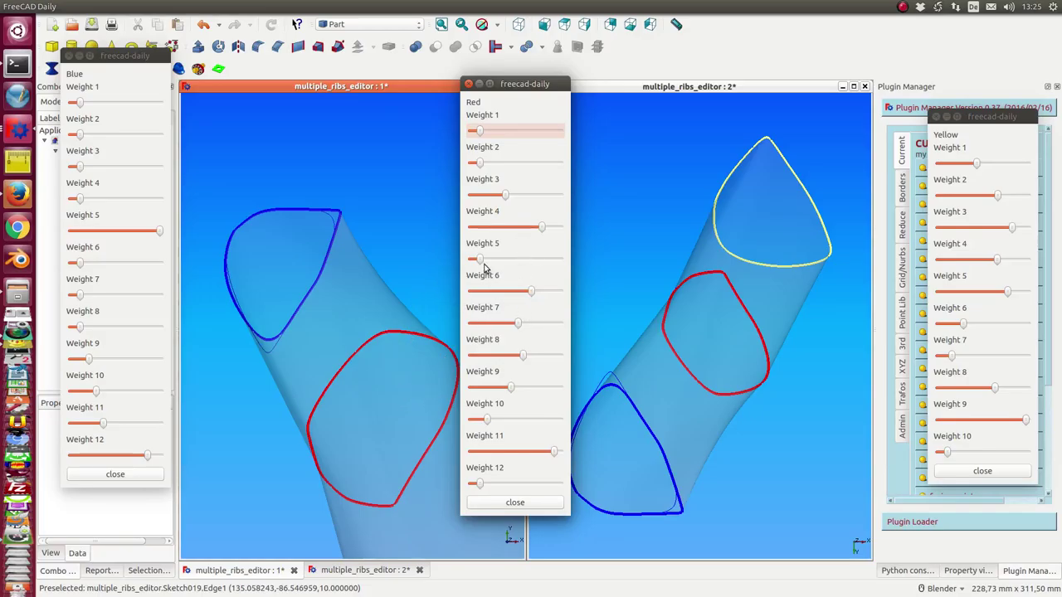
pyautogui.moveTo(483, 262); pyautogui.dragTo(557, 261)
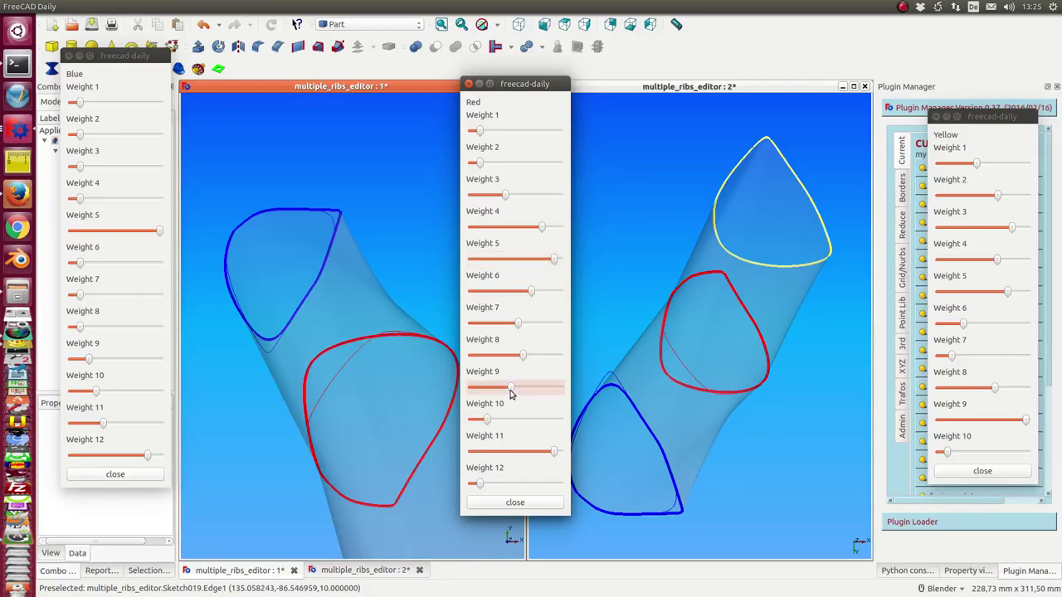
pyautogui.moveTo(545, 393)
pyautogui.mouseDown()
pyautogui.moveTo(485, 389)
pyautogui.moveTo(526, 390)
pyautogui.mouseUp()
pyautogui.moveTo(556, 454); pyautogui.dragTo(505, 454)
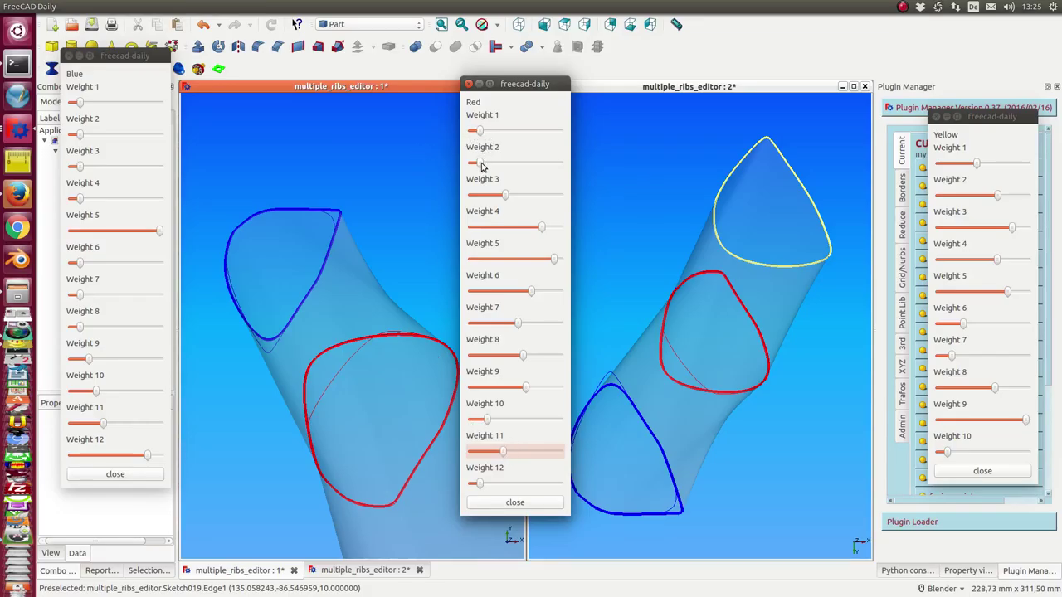
pyautogui.moveTo(481, 167); pyautogui.dragTo(532, 168)
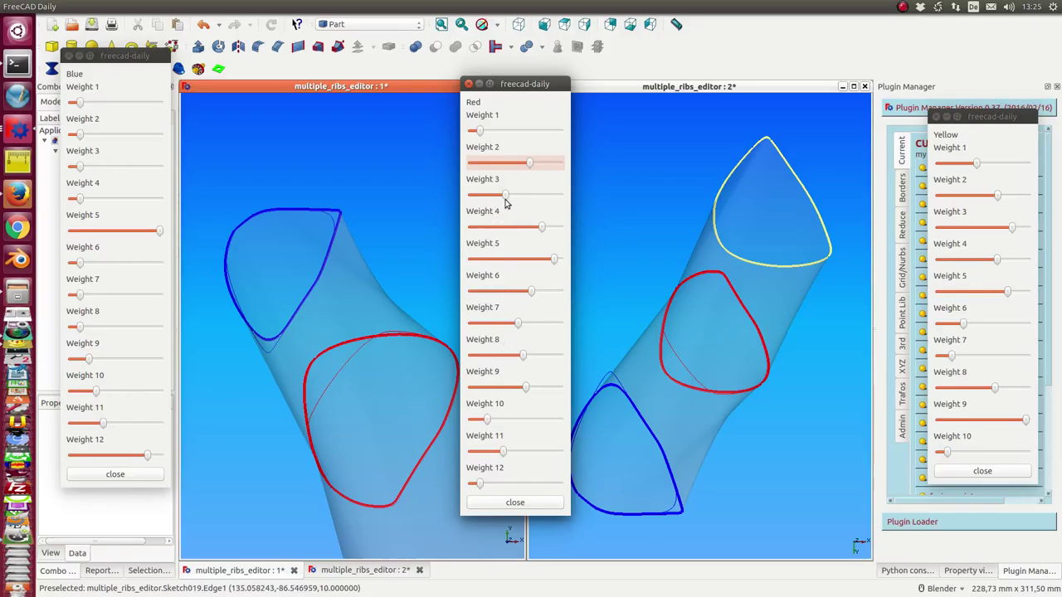
# - Raise the red rib's Weight 3, ease Weight 5 back partway, and shift the Yellow editor left
pyautogui.click(508, 196)
pyautogui.moveTo(508, 195); pyautogui.dragTo(540, 197)
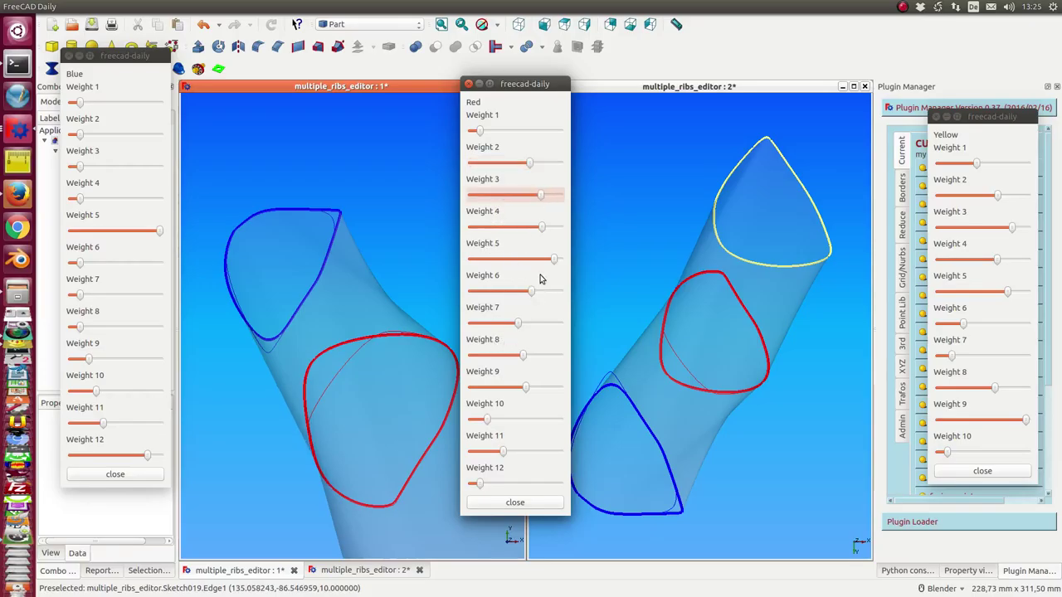
pyautogui.moveTo(552, 259)
pyautogui.mouseDown()
pyautogui.moveTo(477, 259)
pyautogui.moveTo(540, 259)
pyautogui.mouseUp()
pyautogui.moveTo(982, 123); pyautogui.dragTo(947, 121)
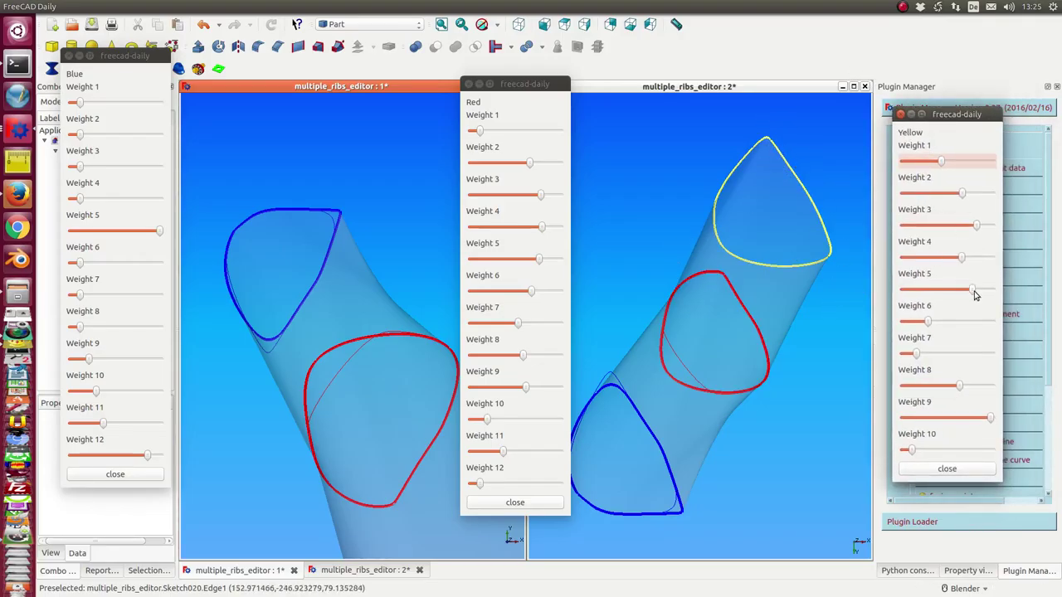
# - Drop the yellow rib's Weight 5 sharply, select the blue rib, and park its editor at the right edge
pyautogui.moveTo(976, 295); pyautogui.dragTo(914, 292)
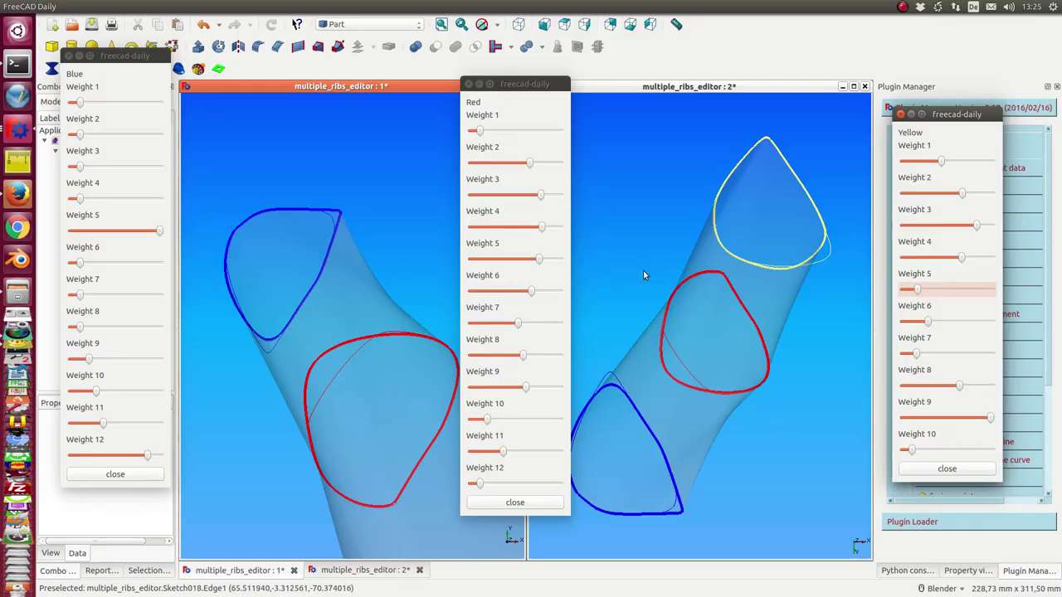
pyautogui.moveTo(788, 472); pyautogui.dragTo(706, 387, button='middle')
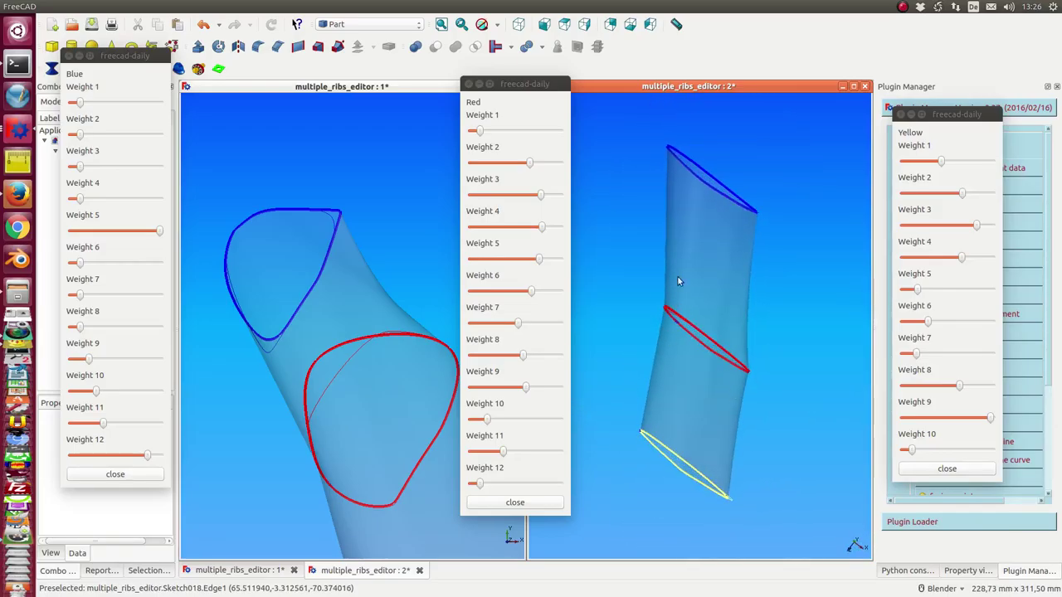
pyautogui.moveTo(664, 264); pyautogui.dragTo(644, 351, button='middle')
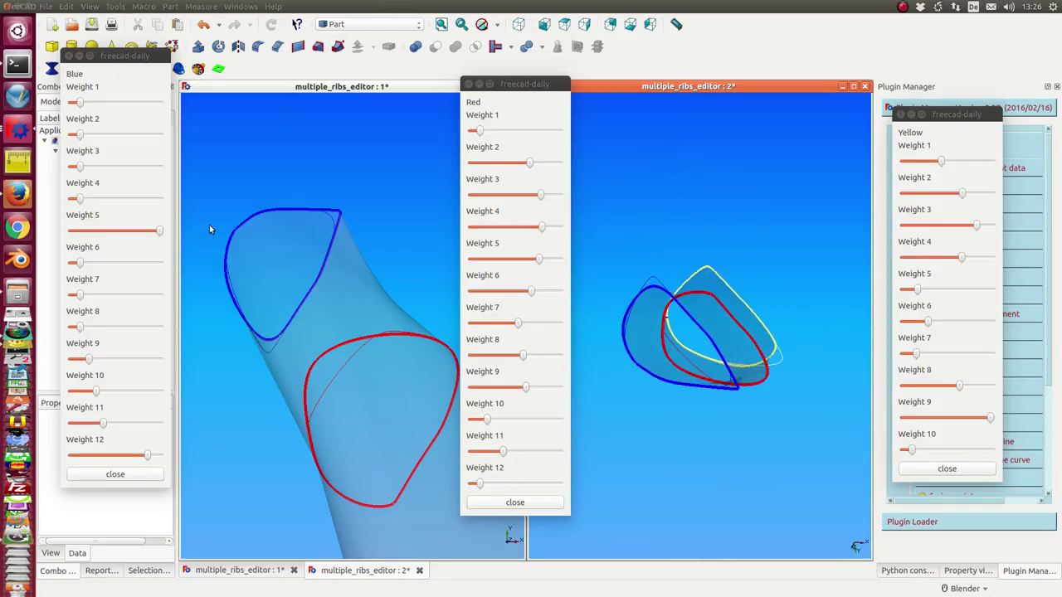
pyautogui.click(267, 213)
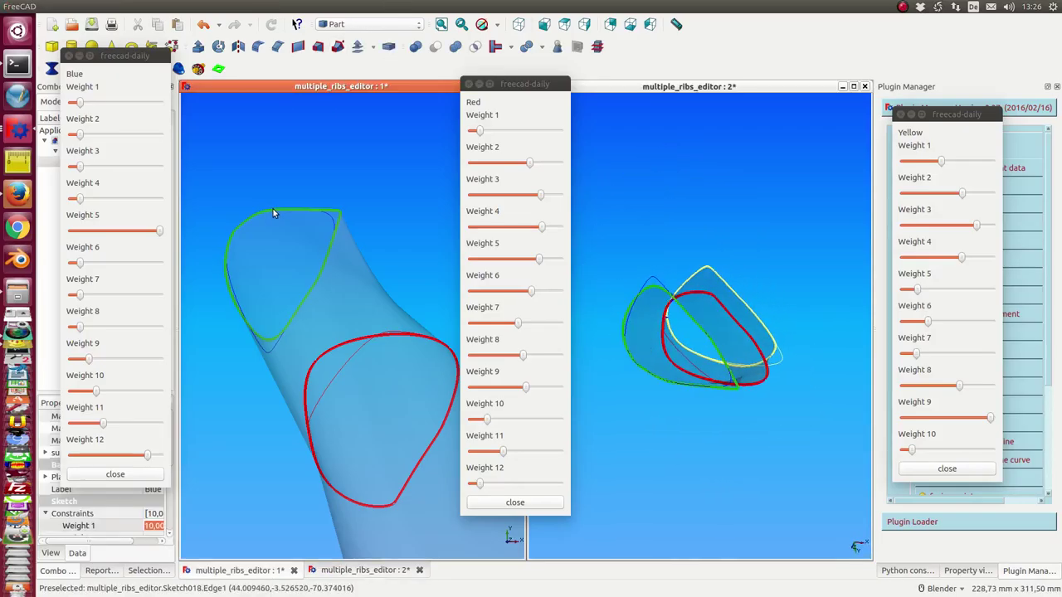
pyautogui.moveTo(125, 56)
pyautogui.mouseDown()
pyautogui.moveTo(211, 108)
pyautogui.moveTo(1036, 224)
pyautogui.moveTo(1007, 146)
pyautogui.mouseUp()
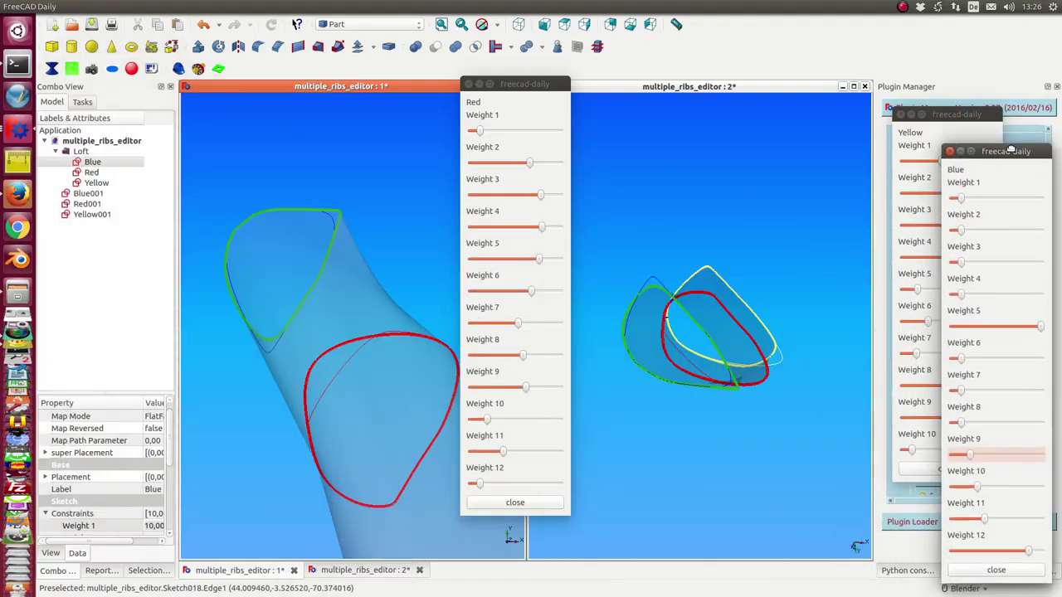
pyautogui.doubleClick(92, 162)
pyautogui.scroll(-3, 257, 426)
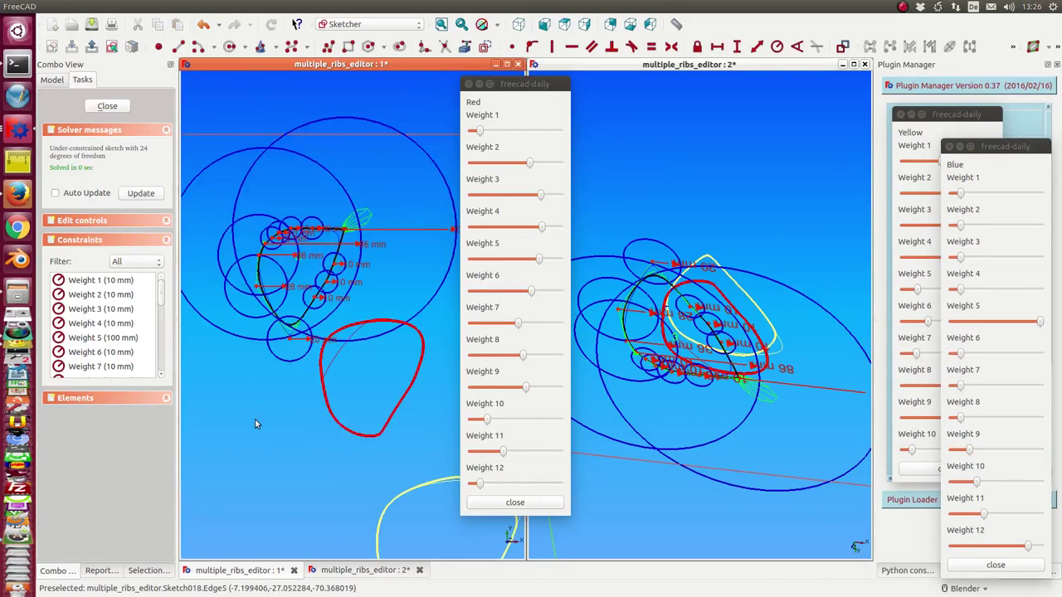
pyautogui.moveTo(256, 427)
pyautogui.mouseDown(button='middle')
pyautogui.moveTo(268, 428)
pyautogui.moveTo(332, 348)
pyautogui.moveTo(355, 283)
pyautogui.moveTo(267, 457)
pyautogui.mouseUp(button='middle')
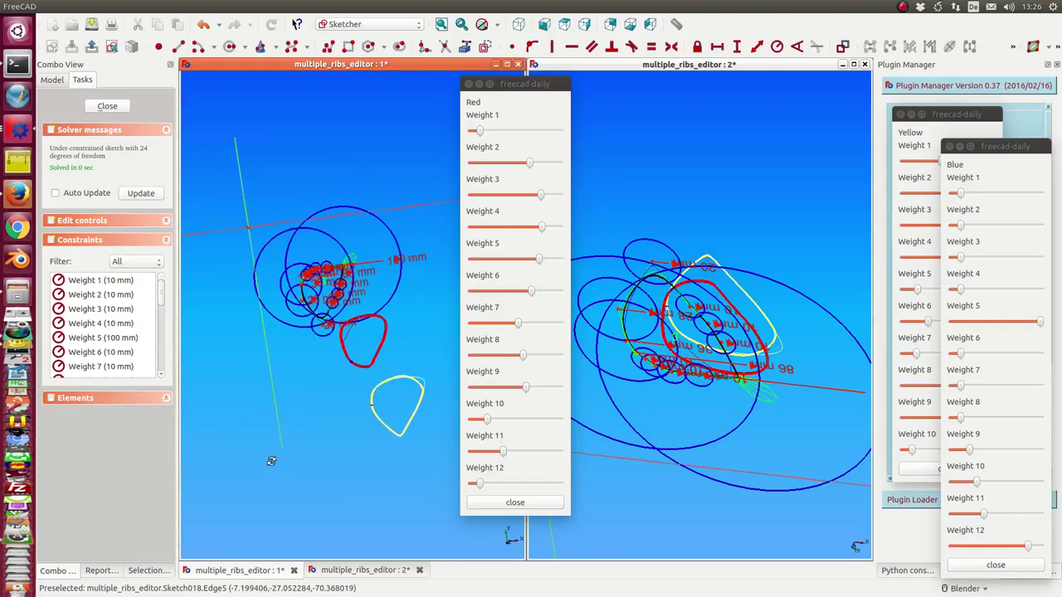
pyautogui.scroll(5, 299, 415)
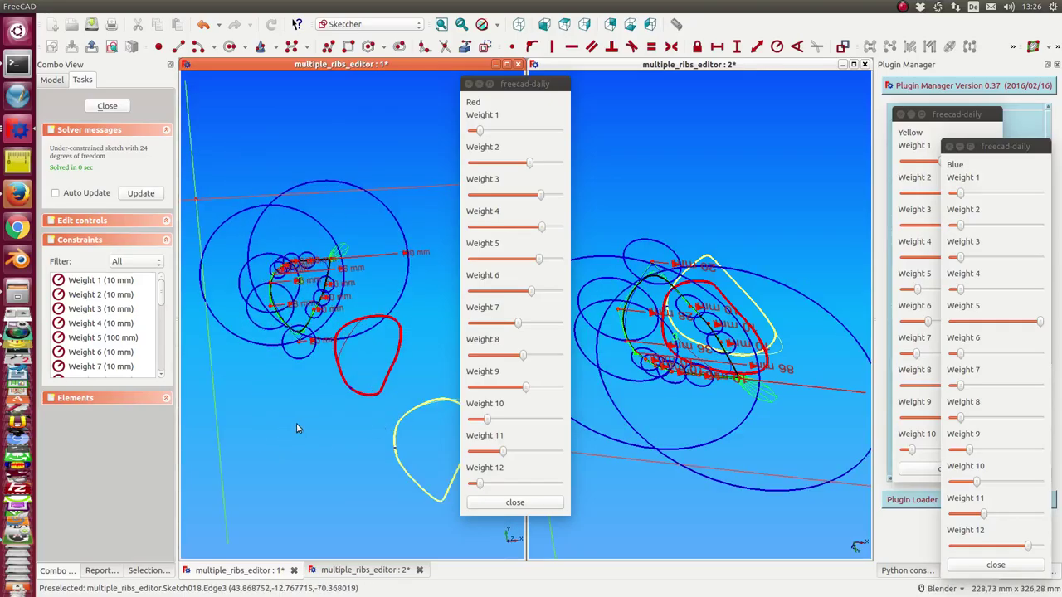
pyautogui.click(108, 106)
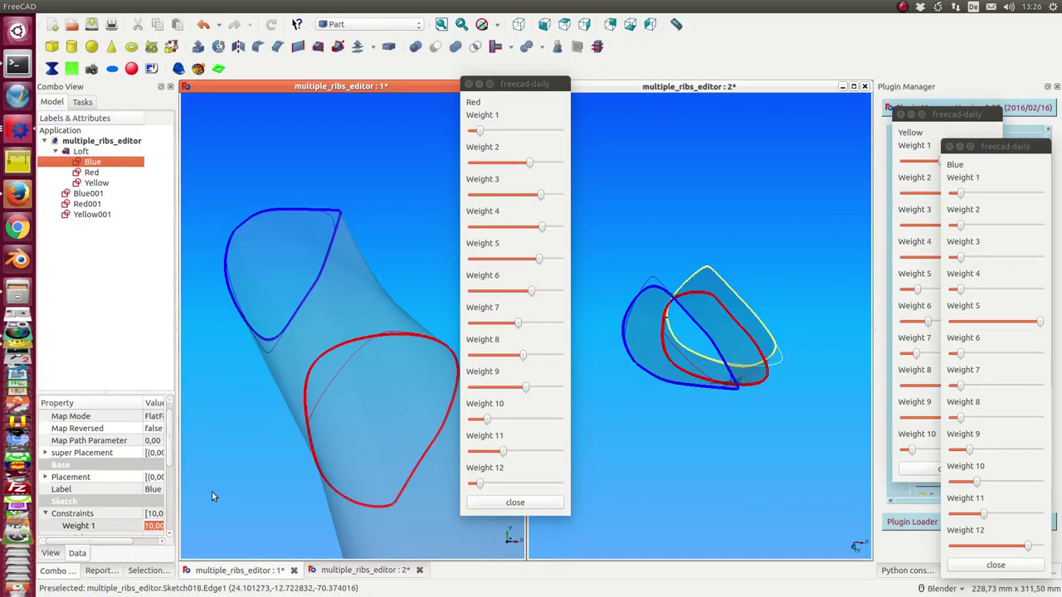
pyautogui.scroll(-5, 217, 488)
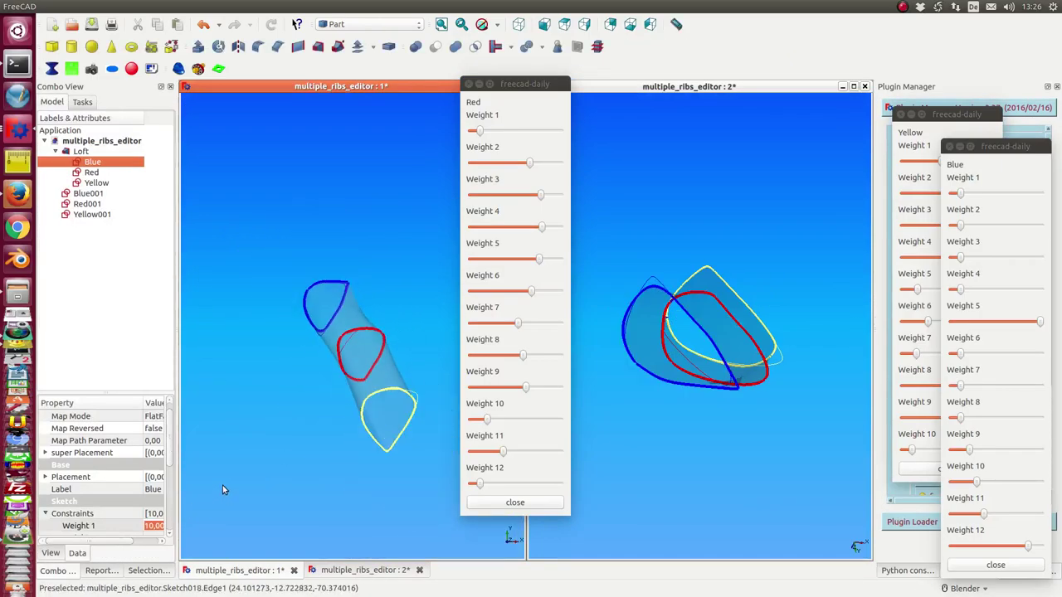
pyautogui.doubleClick(112, 182)
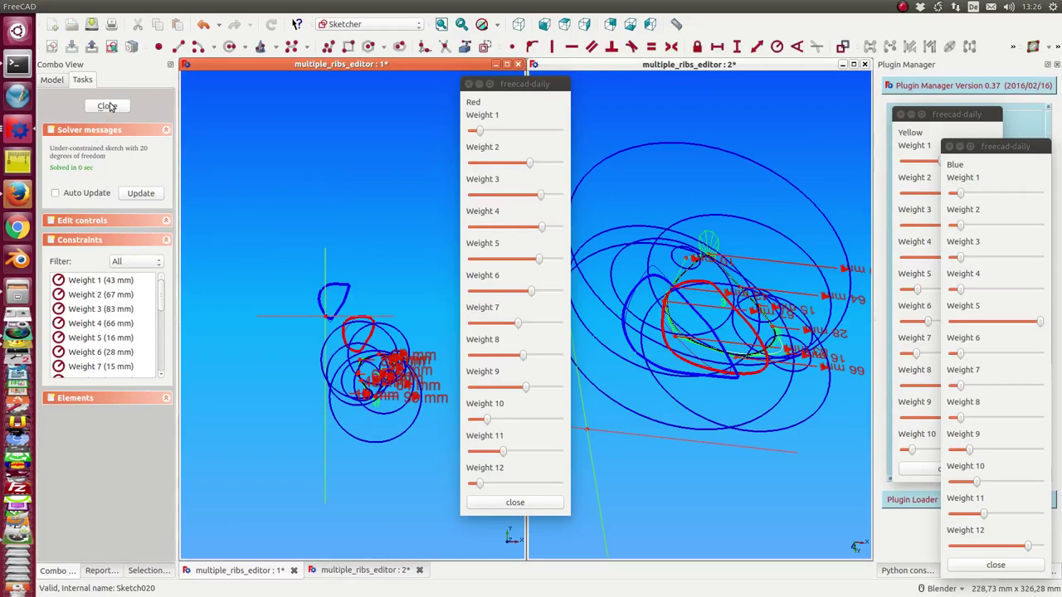
pyautogui.click(108, 106)
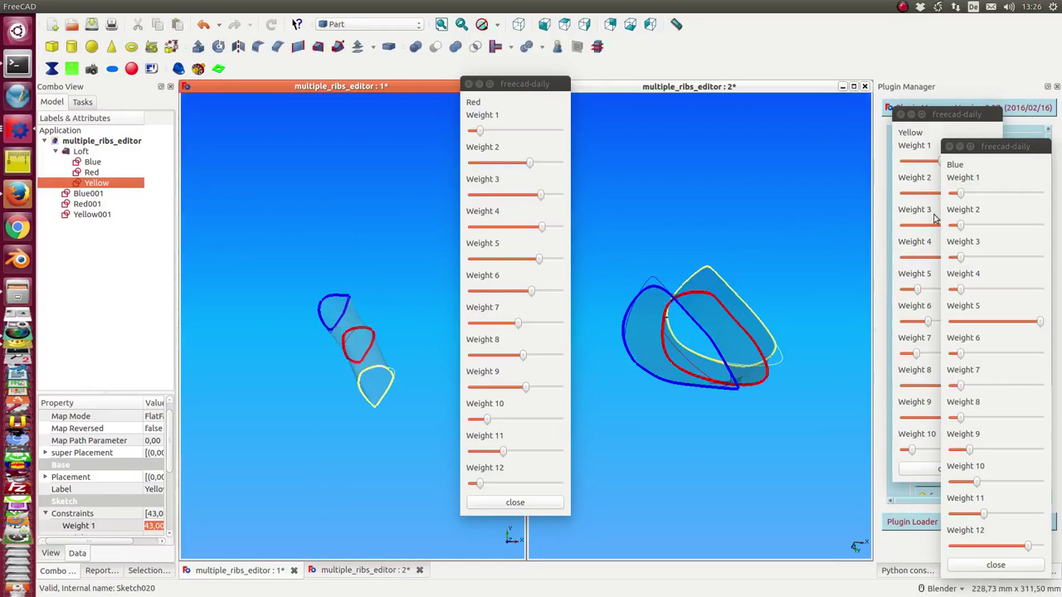
pyautogui.click(923, 115)
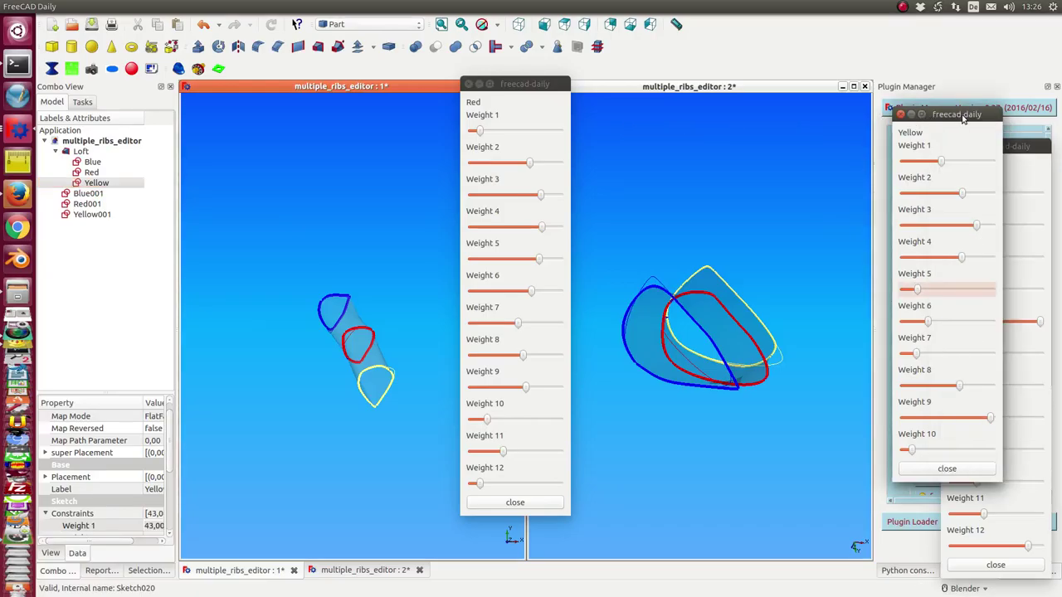
# - Rearrange the Yellow, Blue and Red weight editors around the screen
pyautogui.moveTo(962, 119); pyautogui.dragTo(233, 106)
pyautogui.moveTo(996, 152); pyautogui.dragTo(823, 134)
pyautogui.moveTo(525, 91); pyautogui.dragTo(494, 73)
pyautogui.moveTo(228, 110); pyautogui.dragTo(102, 41)
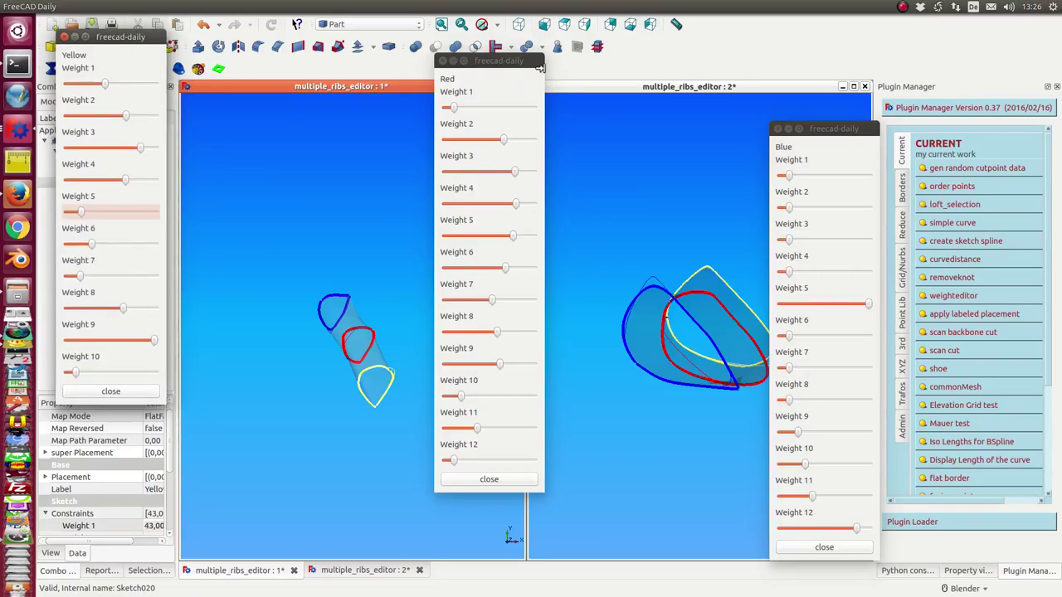
# - Close the Blue and Yellow editors, move the Red one aside, and reorient both views
pyautogui.click(776, 128)
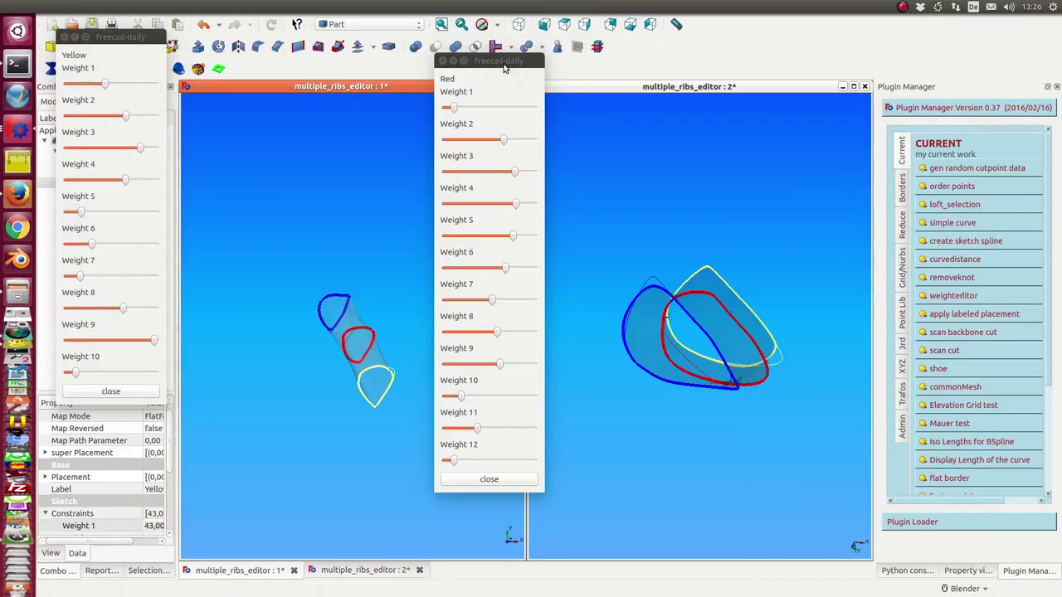
pyautogui.moveTo(508, 63); pyautogui.dragTo(1061, 76)
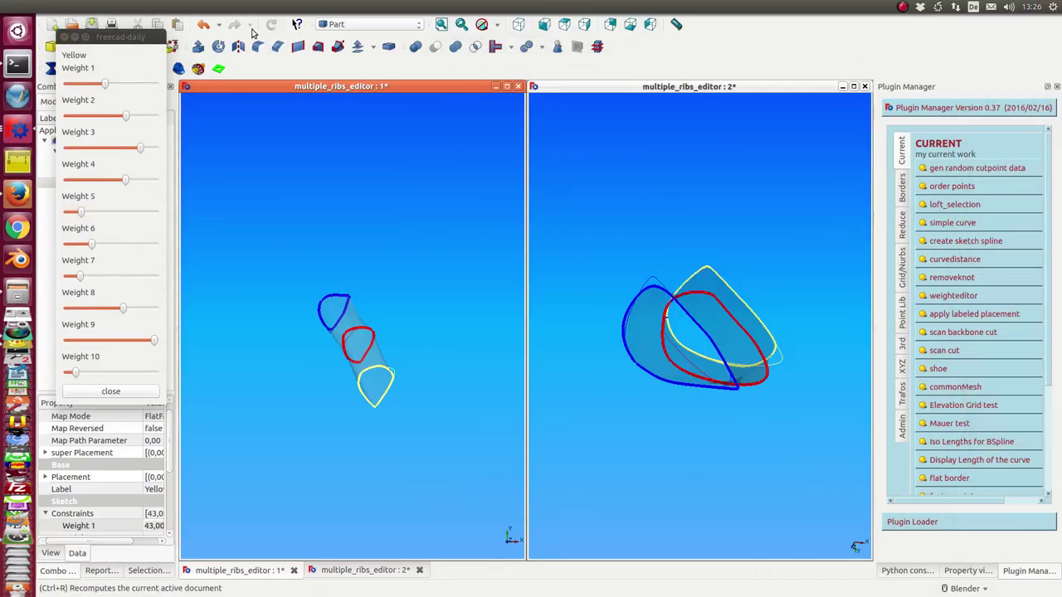
pyautogui.click(64, 36)
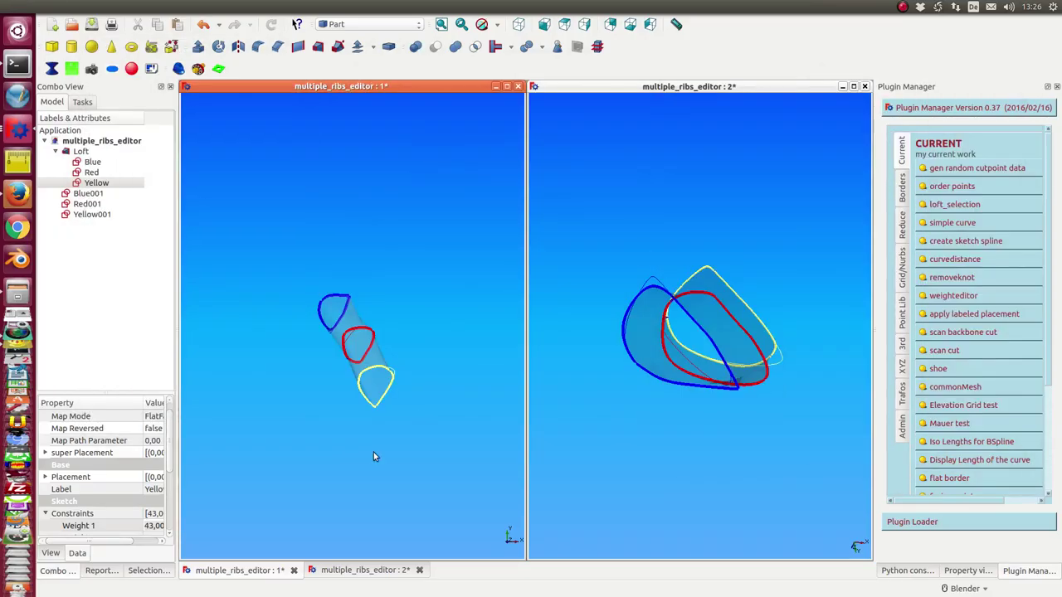
pyautogui.moveTo(372, 457); pyautogui.dragTo(415, 315, button='middle')
pyautogui.moveTo(606, 274); pyautogui.dragTo(751, 271, button='middle')
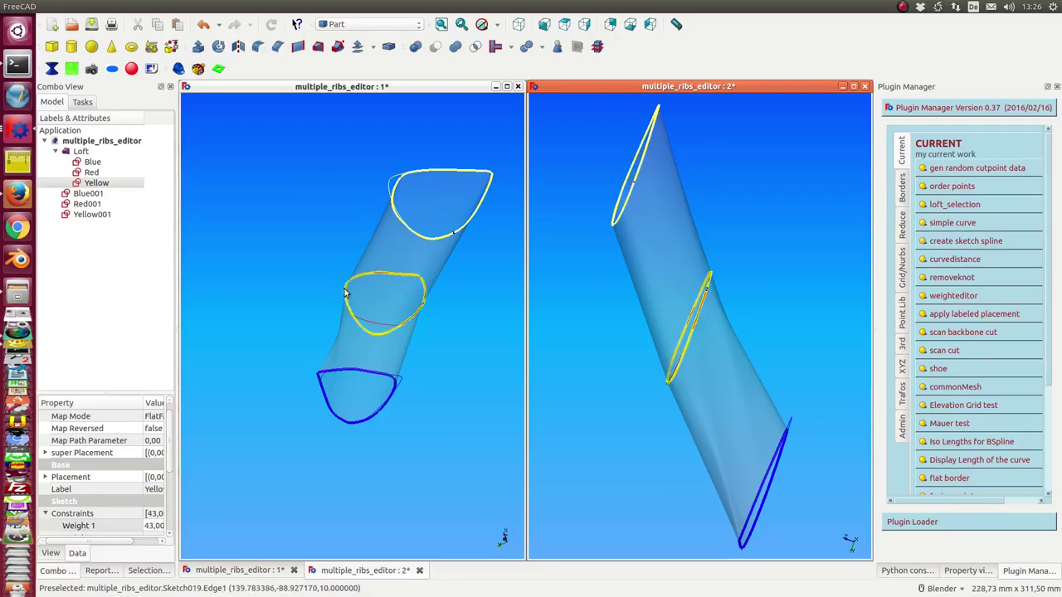